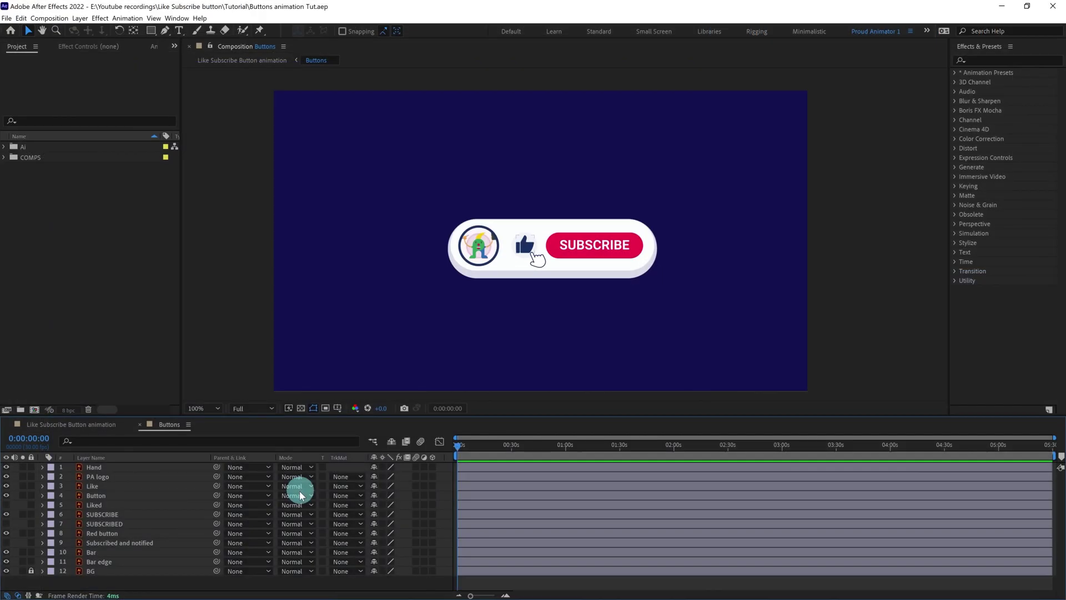
Create shape layers from the Bar and Bar edge vector layers.
click(109, 562)
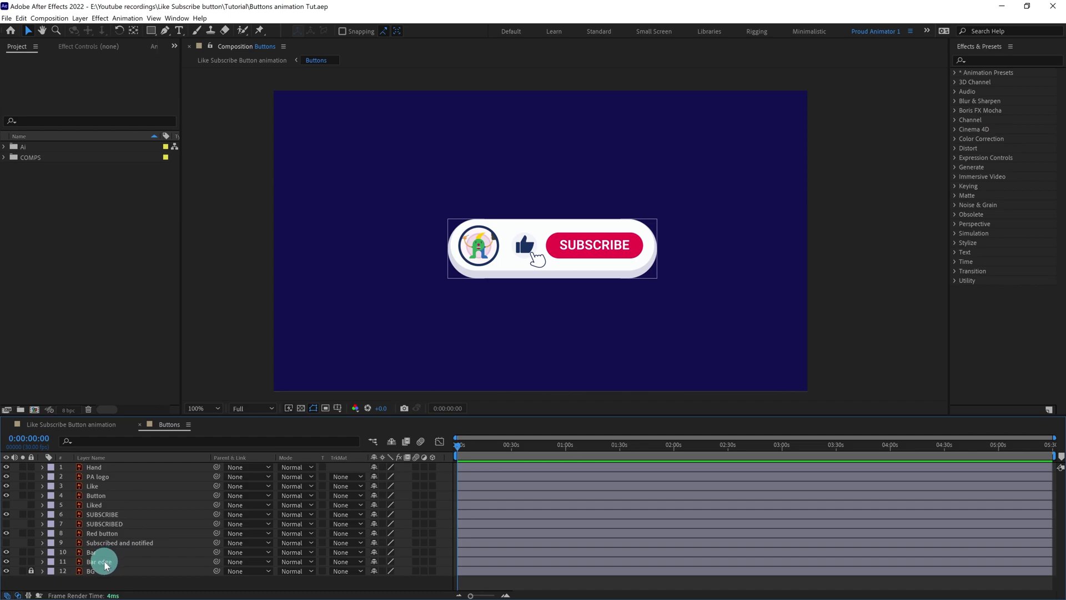
click(105, 563)
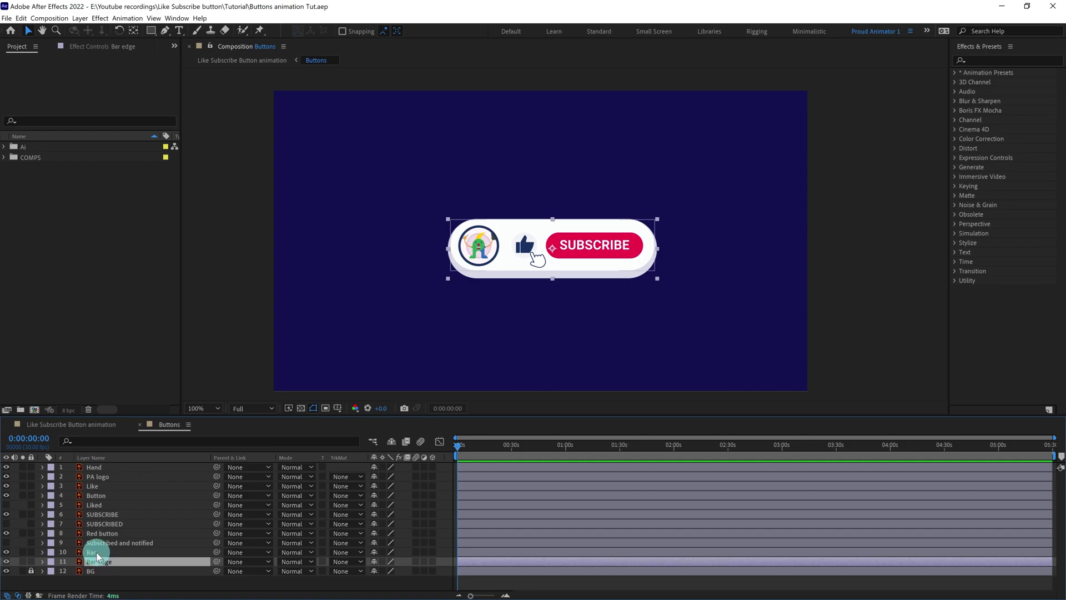
shift+click(97, 552)
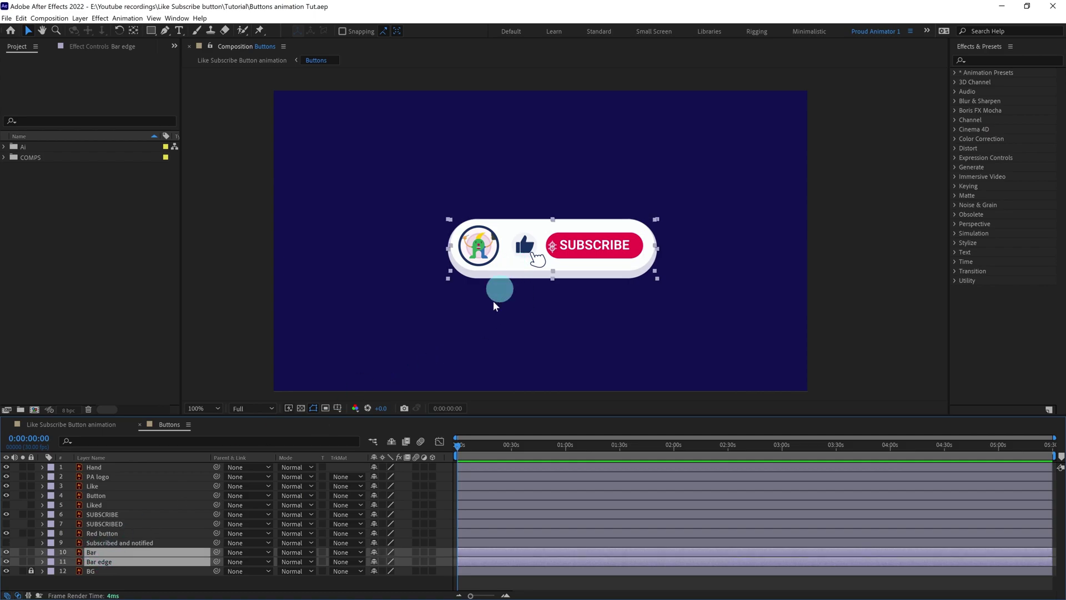
right_click(100, 557)
mouse_move(128, 480)
click(242, 512)
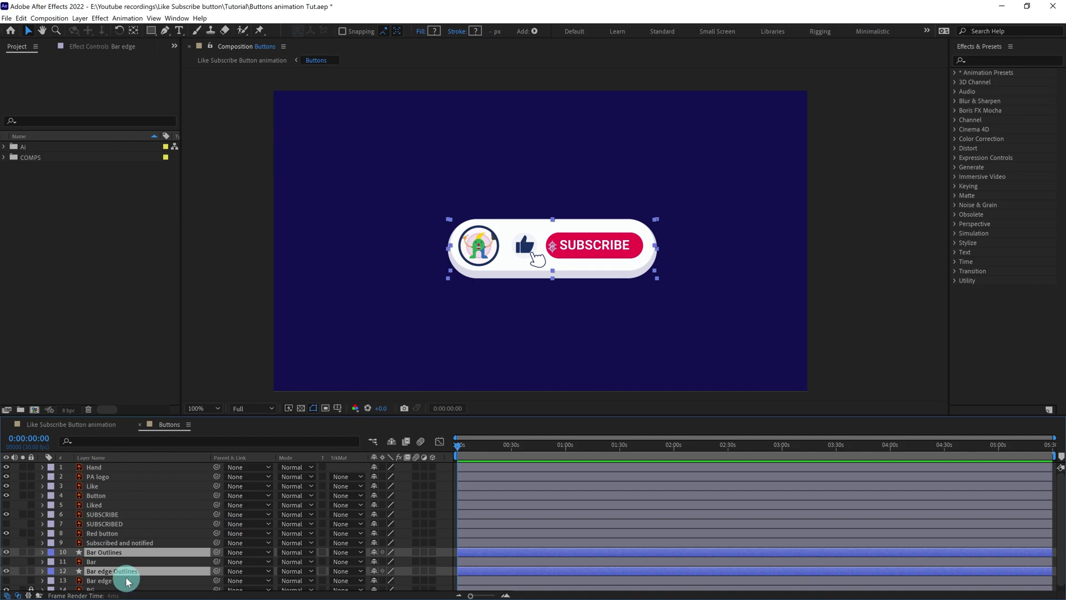
Place the Bar edge outlines layer directly beneath Bar Outlines and delete the original Bar and Bar edge vector layers.
drag(127, 576, 101, 580)
shift+click(102, 581)
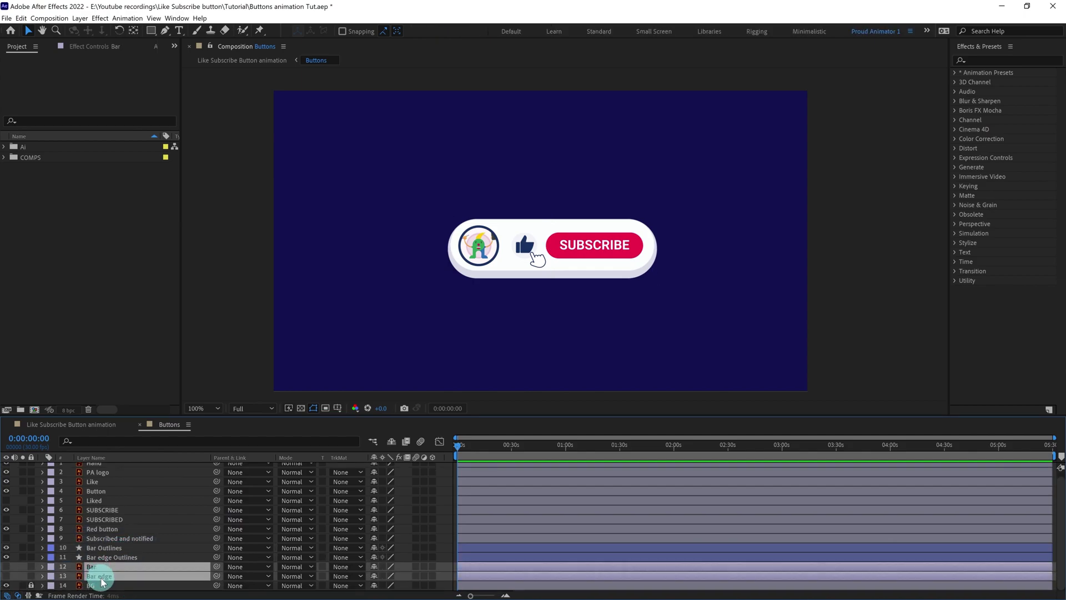
key(Delete)
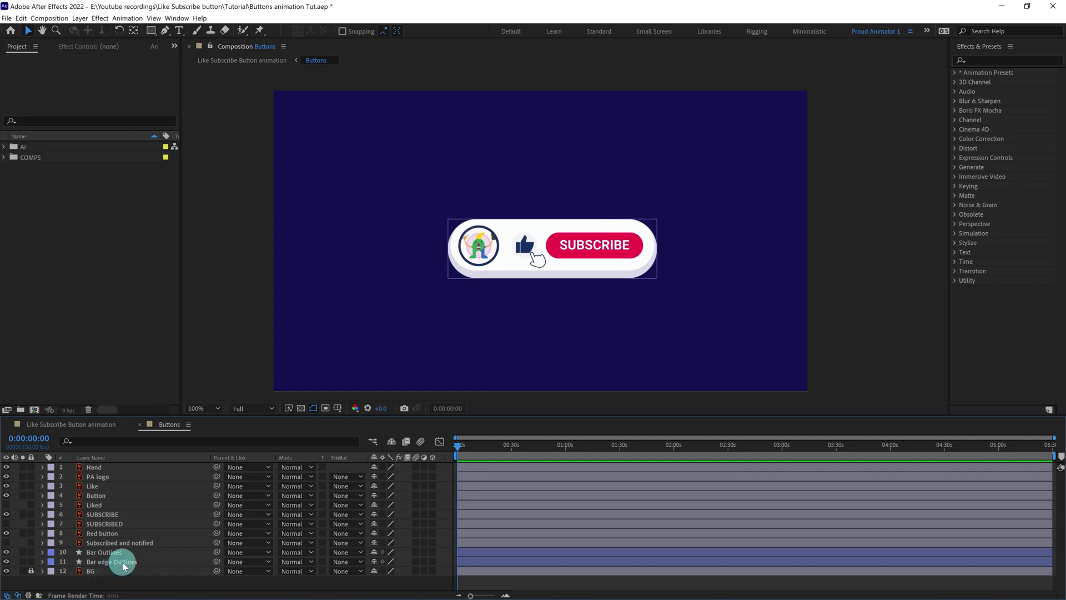
Rename the two new bar outline layers as Bar edge and Bar.
click(118, 562)
key(Return)
key(BackSpace)
key(Return)
key(ctrl+Up)
key(Return)
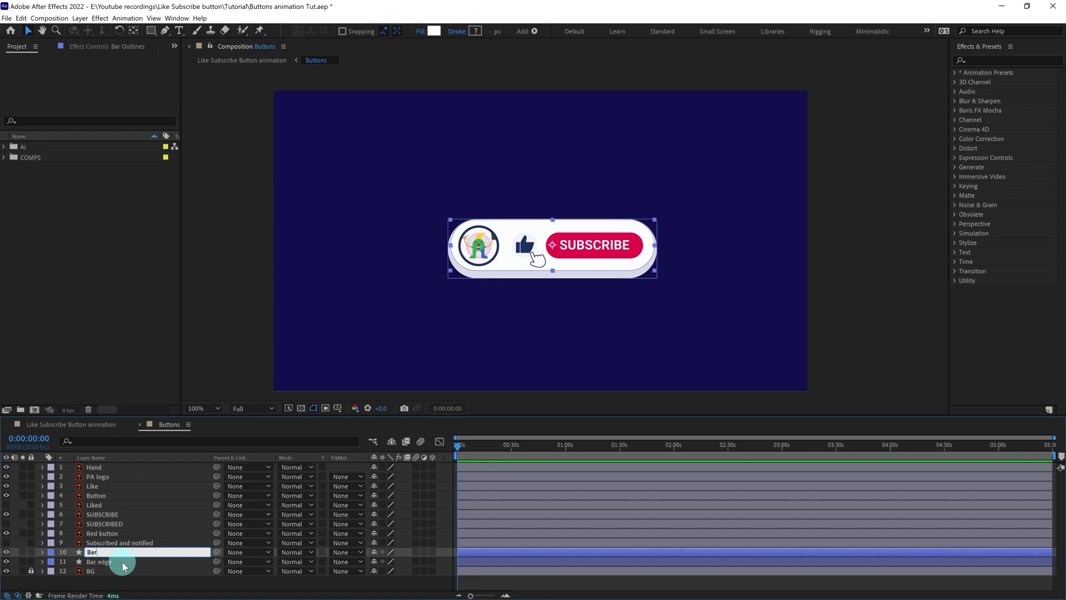
key(Return)
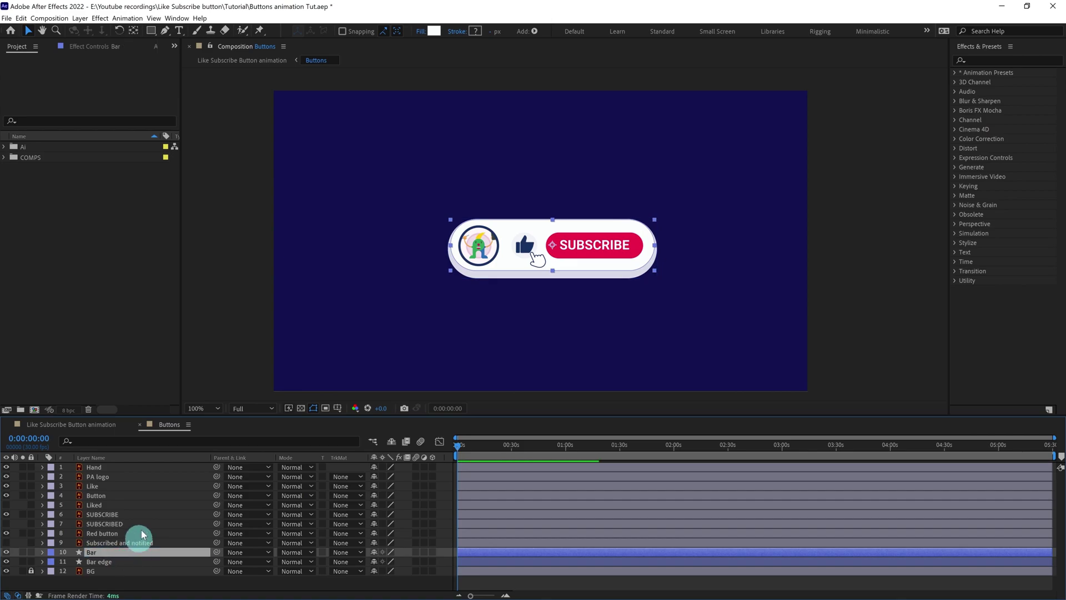
Create a shape layer from the Like vector layer and delete the original Like layer.
click(100, 489)
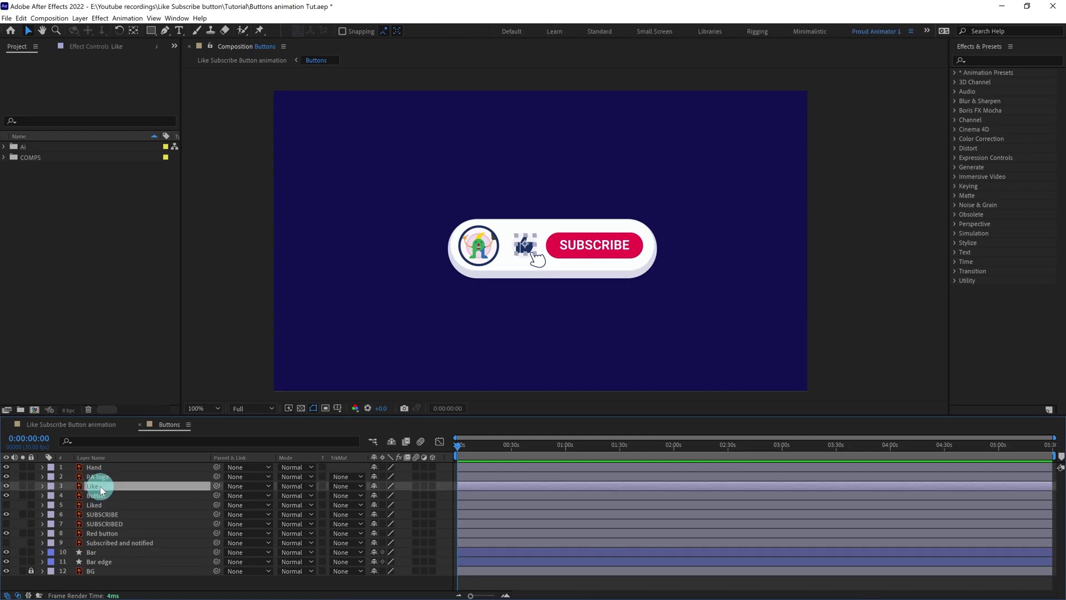
right_click(101, 488)
mouse_move(129, 414)
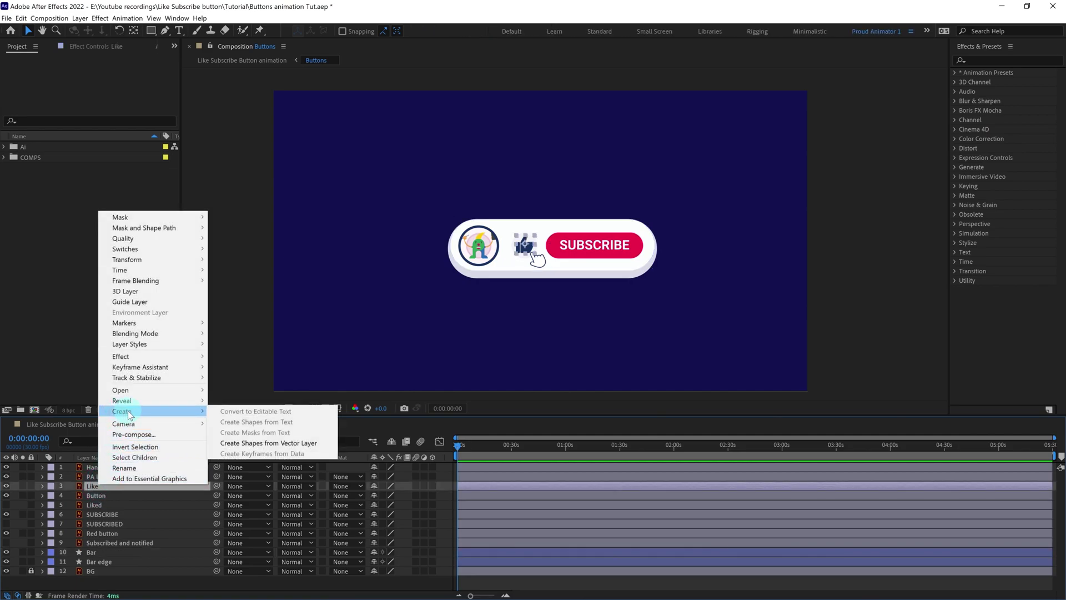
click(229, 443)
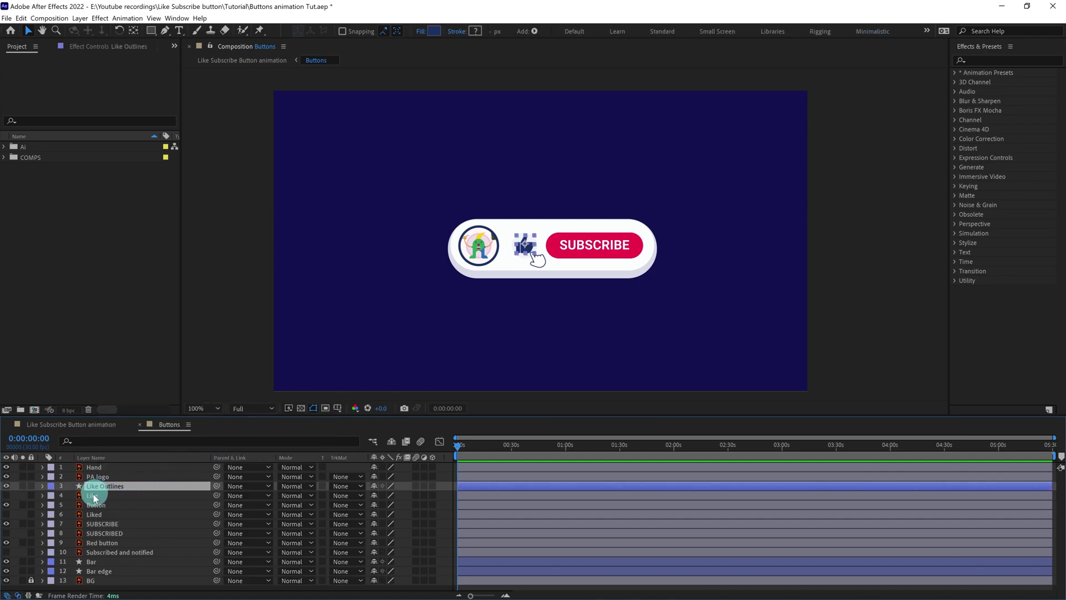
click(94, 497)
key(Delete)
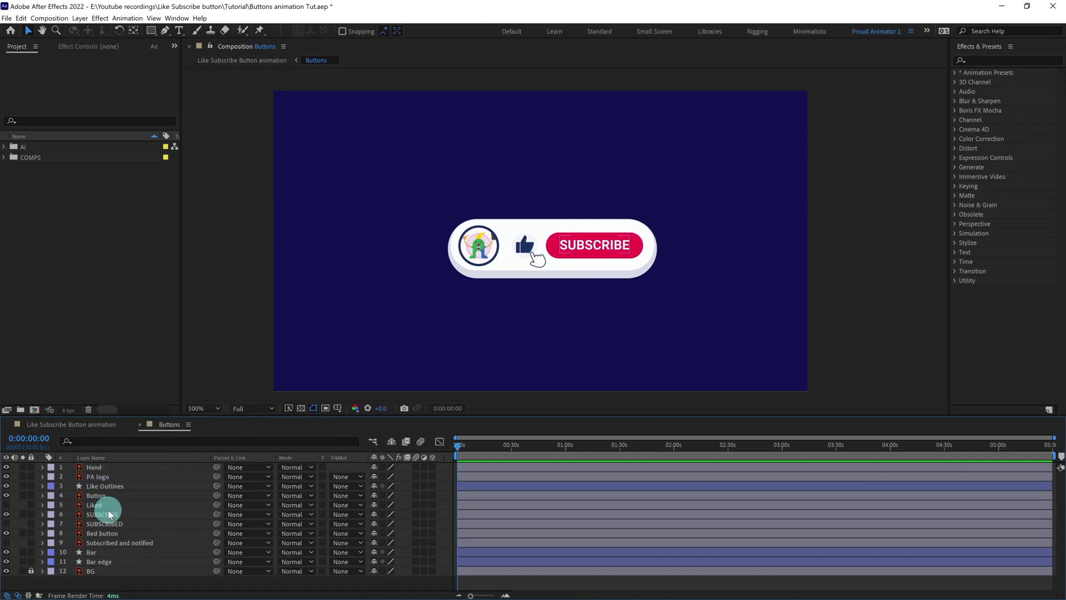
Create a shape layer from the Red button vector layer and delete the original Red button layer.
click(612, 257)
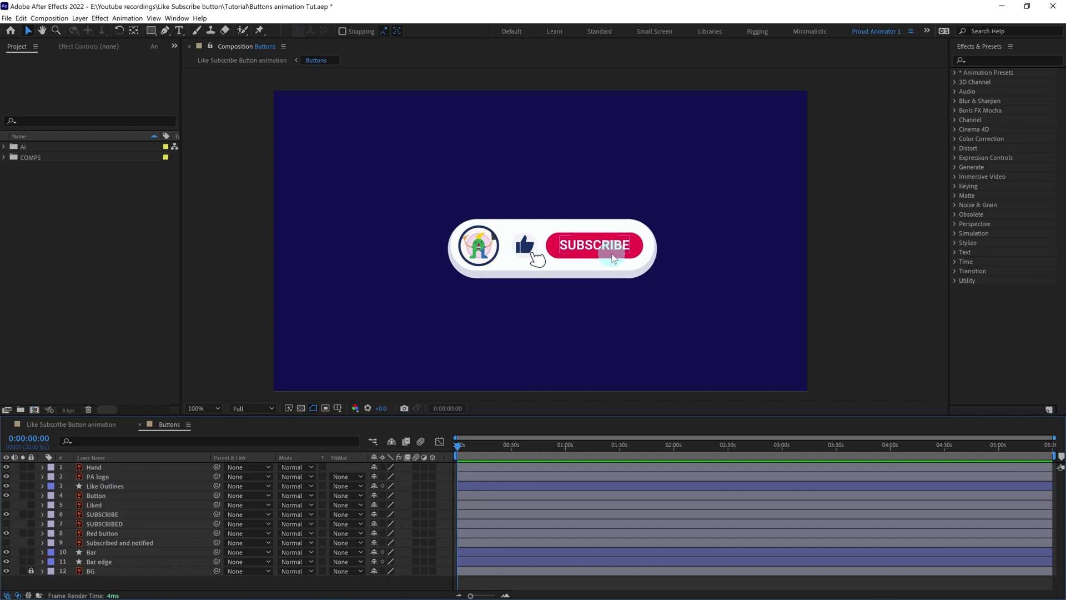
click(581, 262)
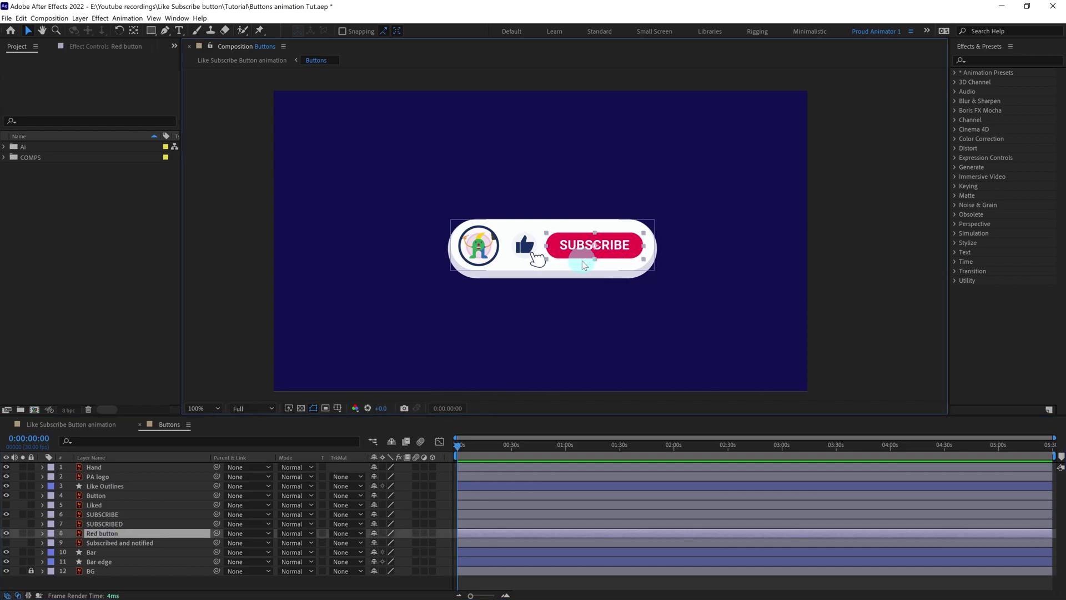
right_click(111, 533)
mouse_move(184, 460)
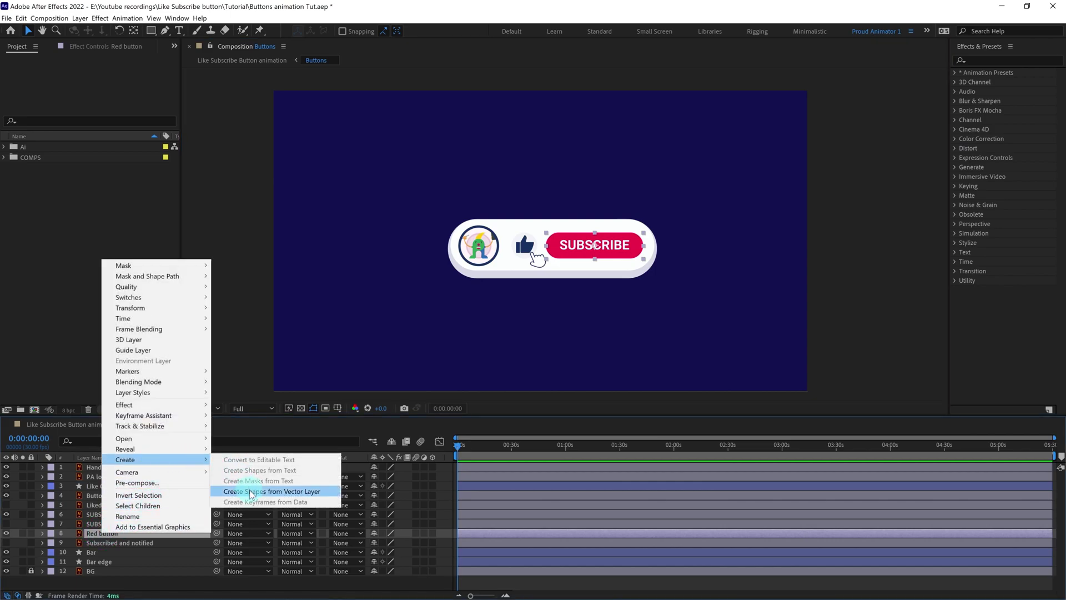
click(266, 493)
click(110, 542)
key(Delete)
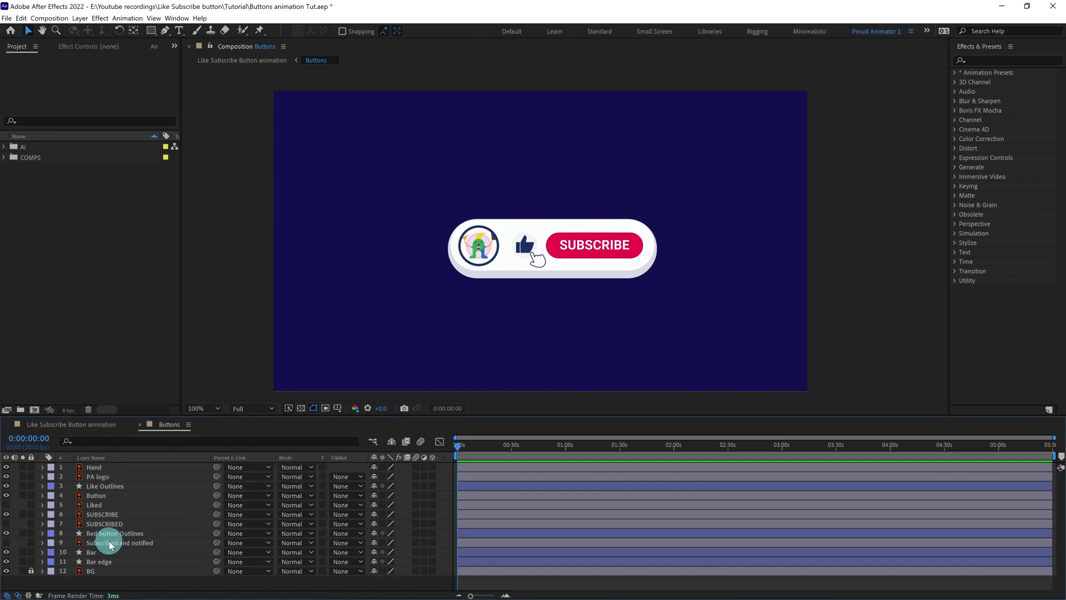
Remove the Outlines suffix from the two newly converted layers, naming them Red button and Like.
click(111, 532)
key(Return)
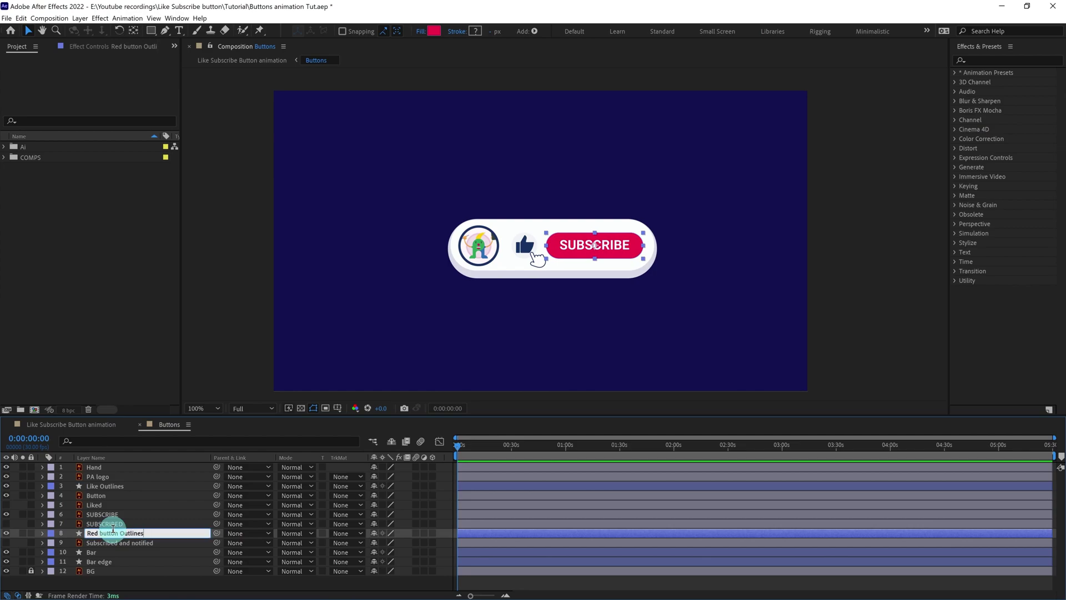
key(BackSpace)
key(Return)
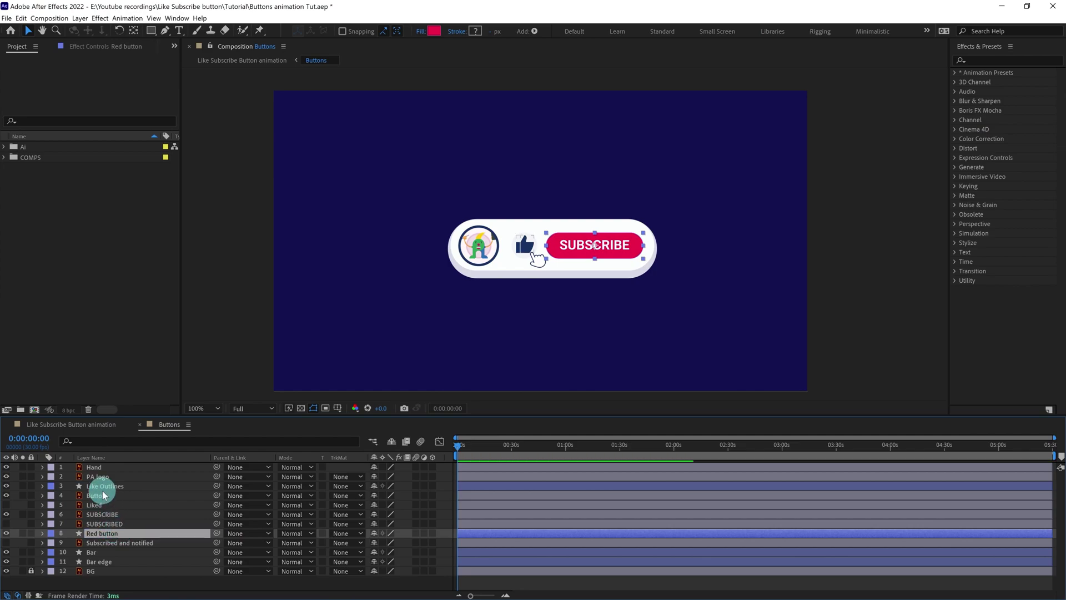
click(102, 487)
key(Return)
text(Like)
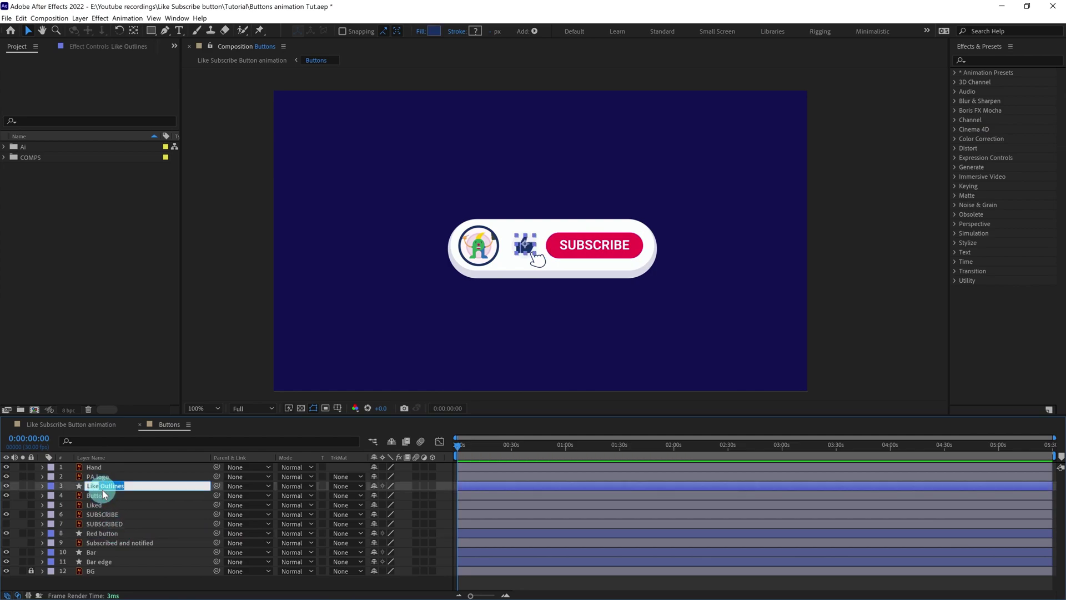
key(Return)
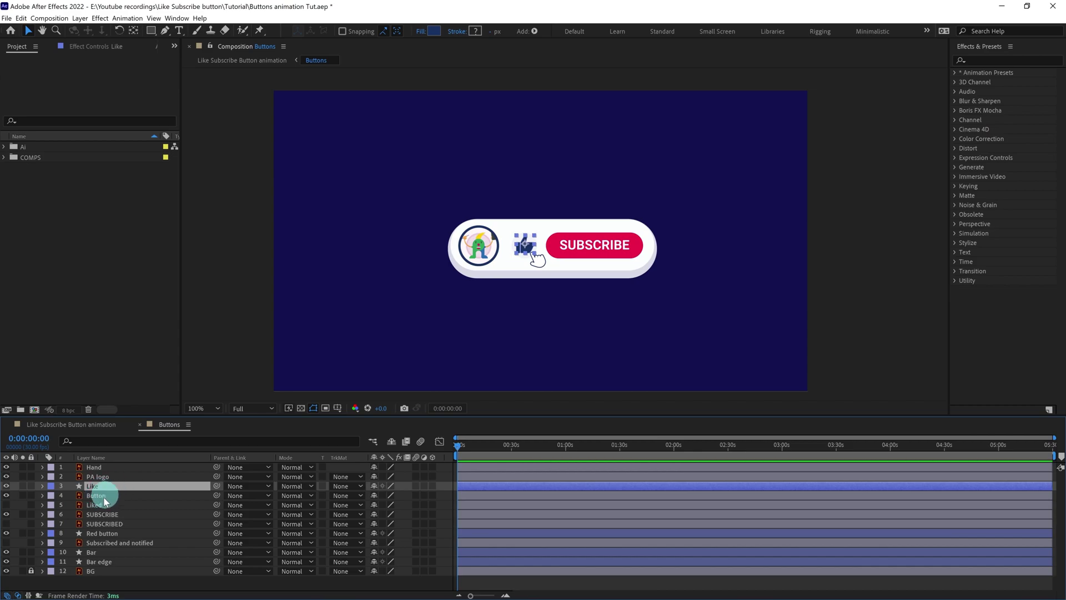
Parent the Like layer to the Button layer.
click(102, 498)
key(period)
key(h)
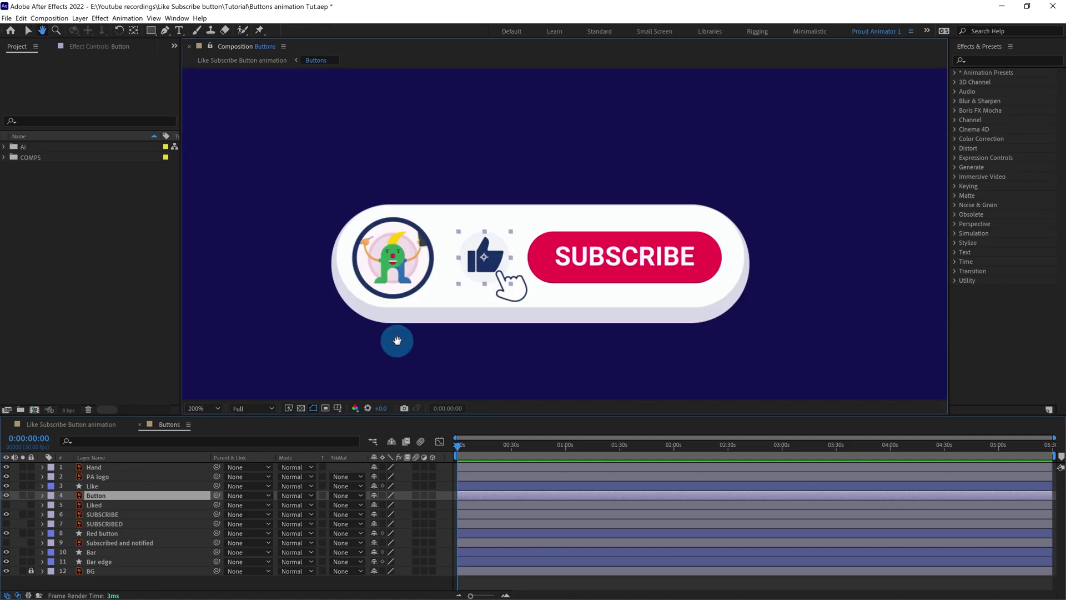
drag(397, 338, 473, 271)
key(v)
click(105, 487)
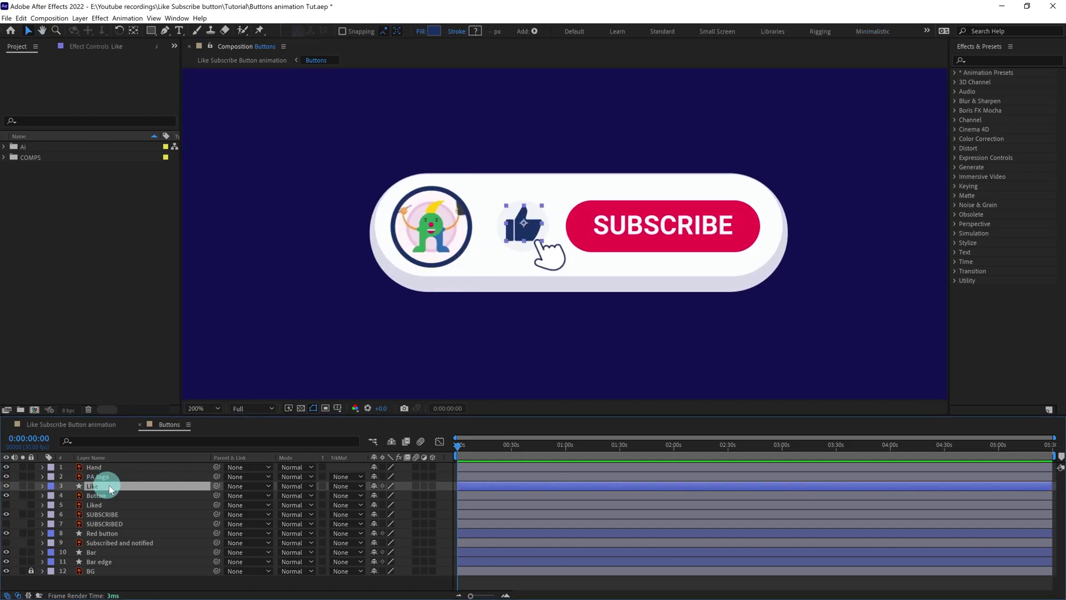
drag(216, 486, 97, 499)
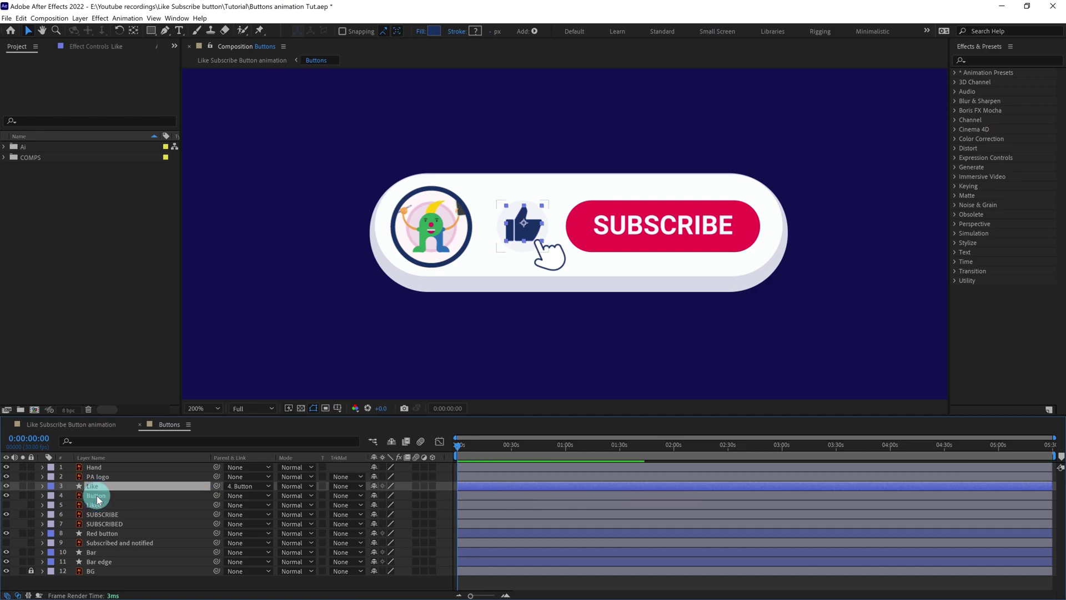
Try showing the hidden SUBSCRIBED layer and moving its text below the bar, and undo both changes.
click(104, 515)
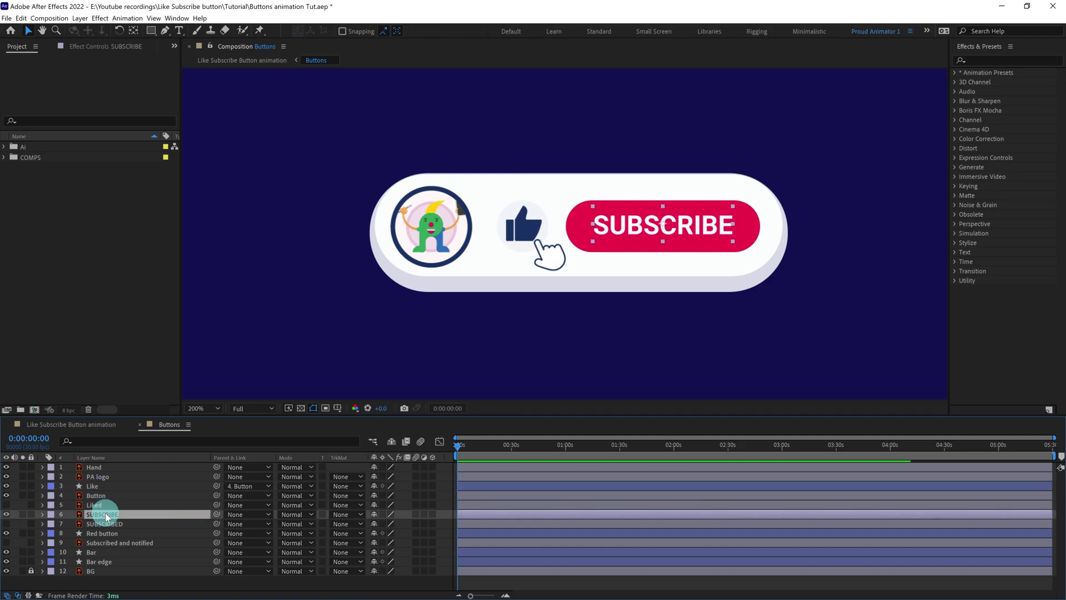
click(67, 524)
click(6, 524)
click(98, 515)
click(100, 524)
drag(645, 234, 628, 356)
key(ctrl+z)
key(ctrl+z)
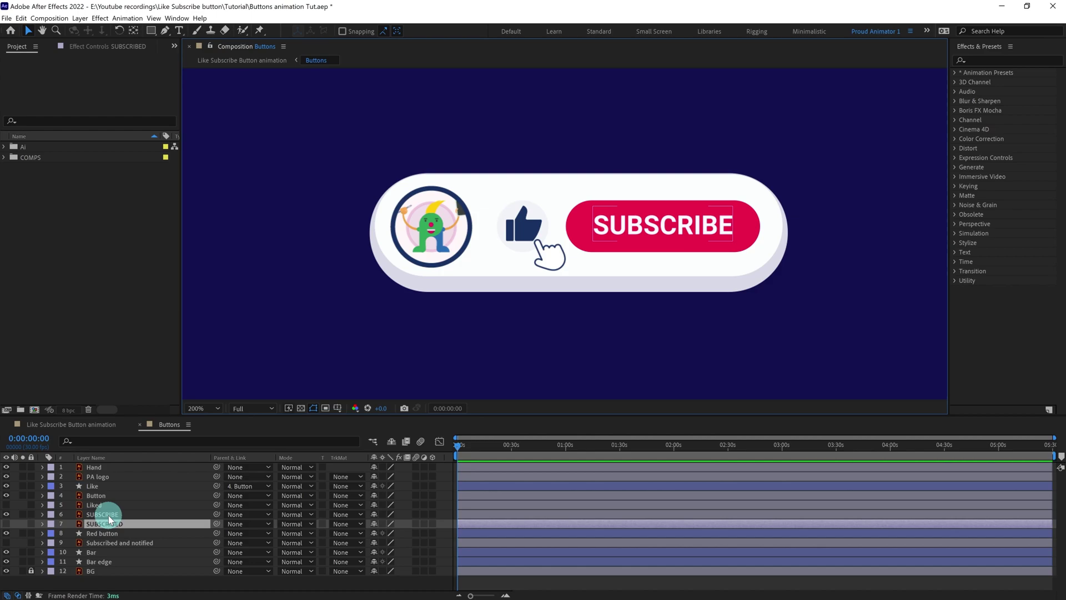
Parent the SUBSCRIBE and SUBSCRIBED text layers to the Red button layer.
shift+click(108, 514)
drag(216, 524, 98, 536)
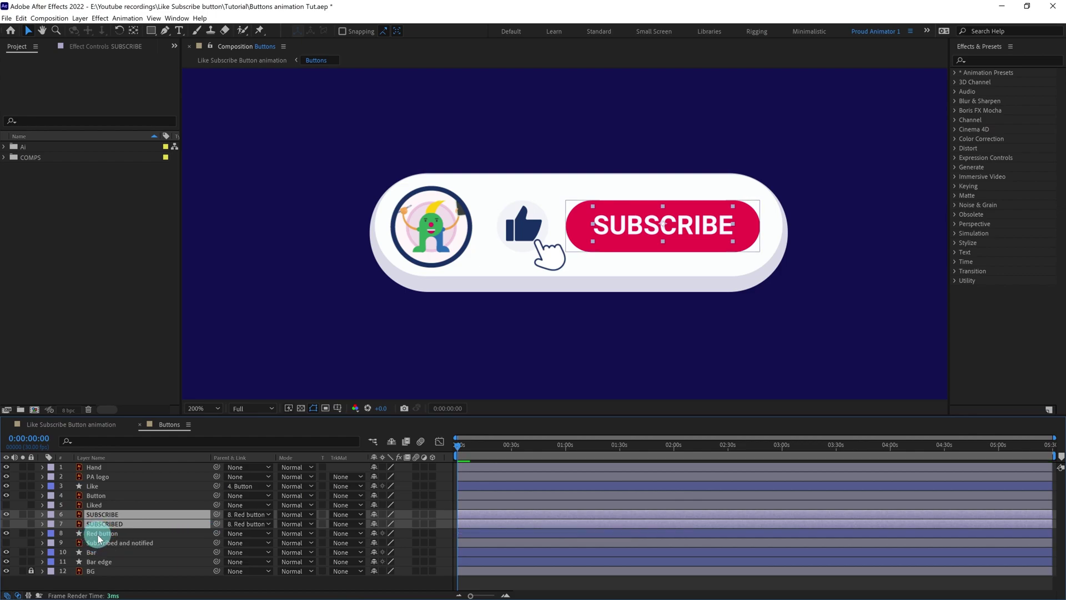
Parent the Hand, PA logo, Button, Liked, Red button, and Subscribed and notified layers to the Bar layer.
click(95, 536)
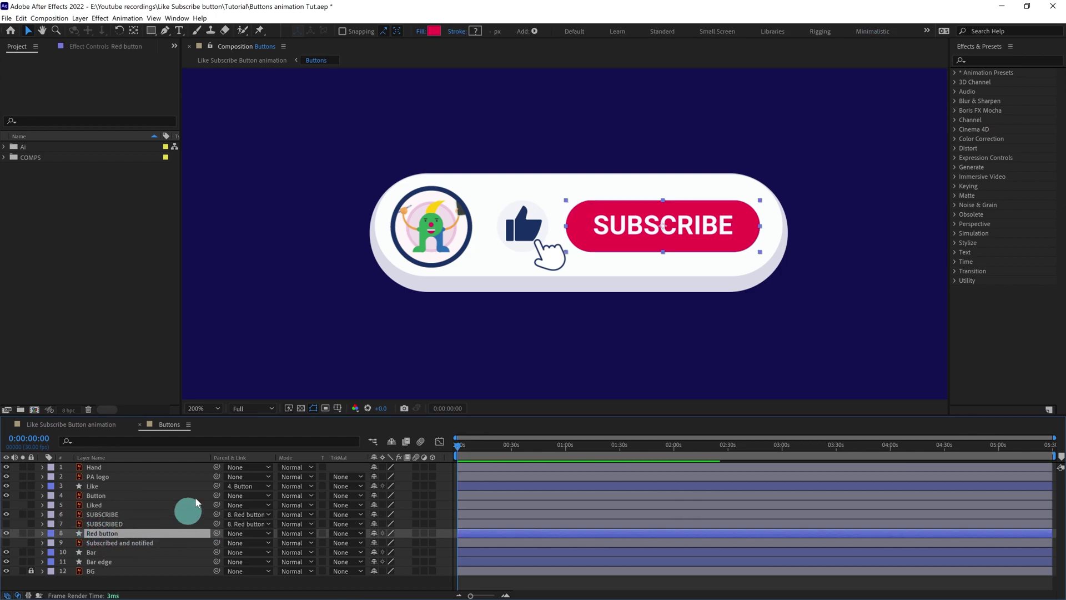
key(comma)
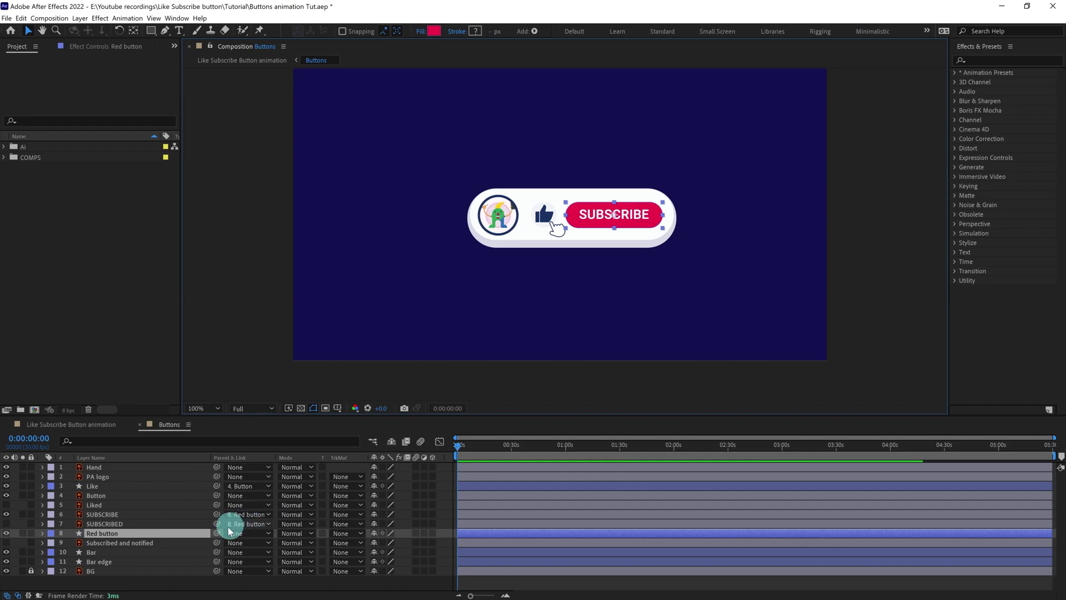
ctrl+click(119, 503)
ctrl+click(104, 495)
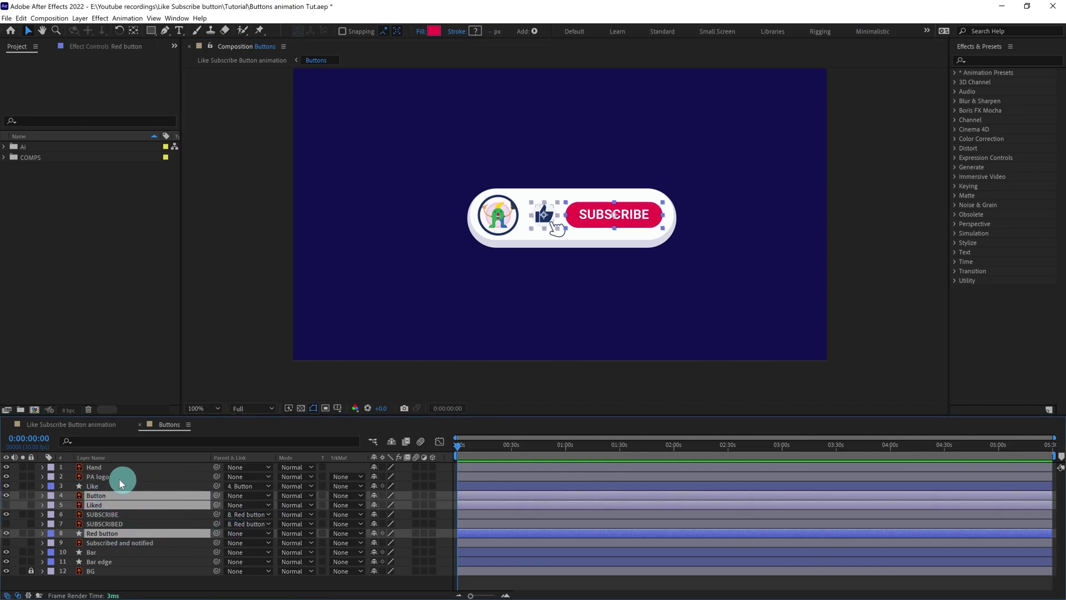
ctrl+click(109, 476)
ctrl+click(108, 467)
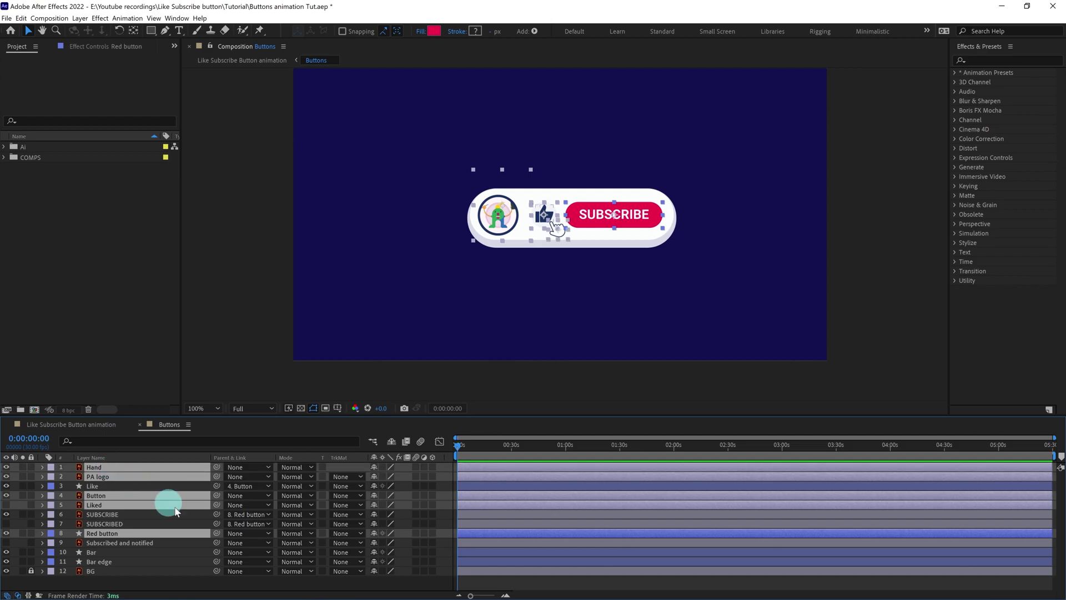
ctrl+click(212, 543)
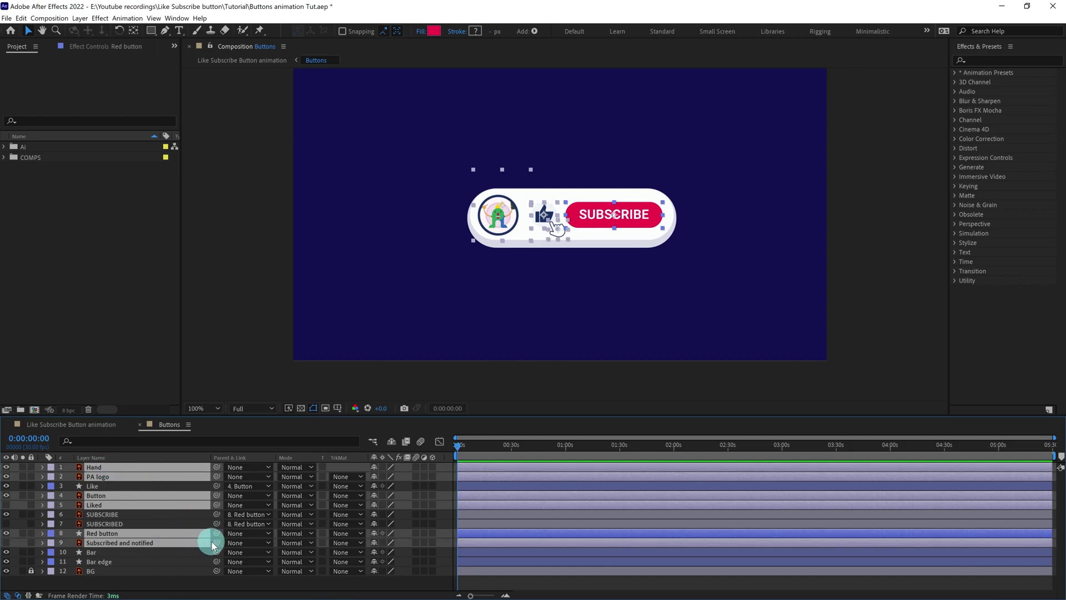
drag(213, 544, 105, 555)
Try moving the Bar layer in the composition to test its parented layers.
click(118, 552)
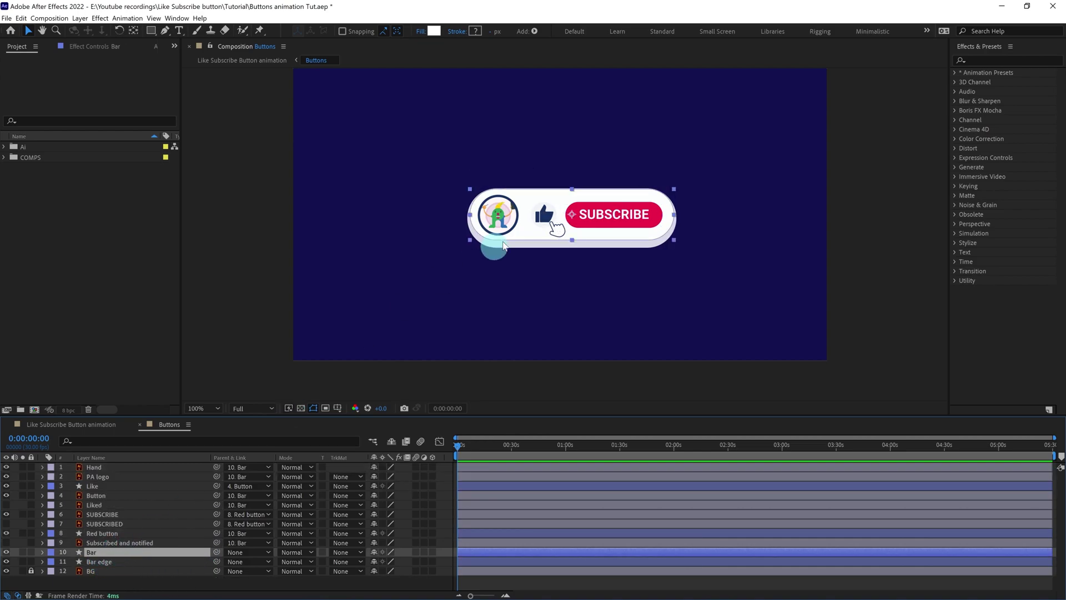
drag(526, 211, 487, 333)
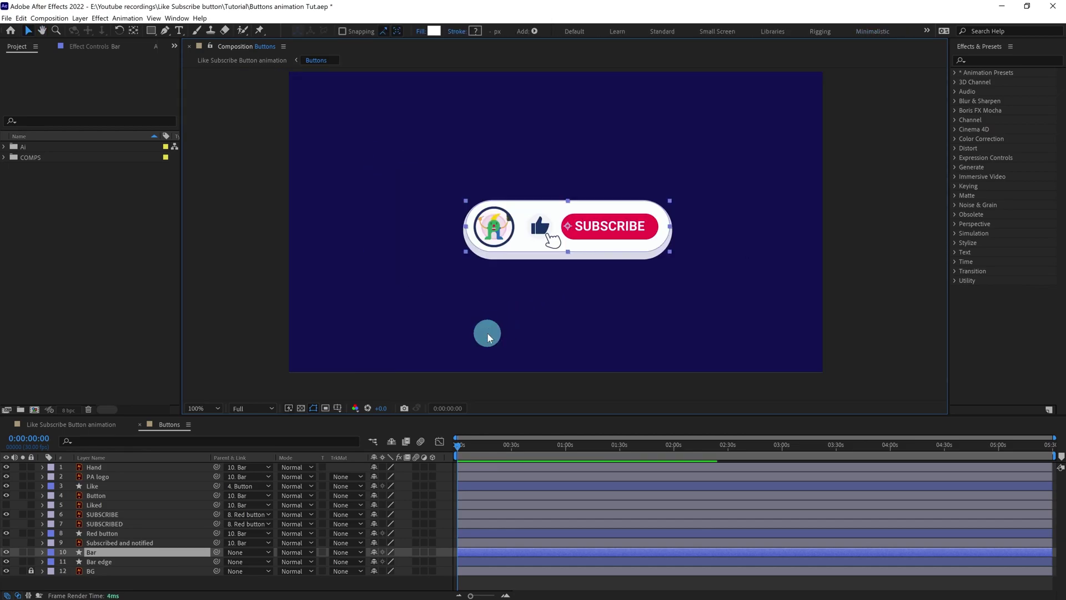
click(475, 583)
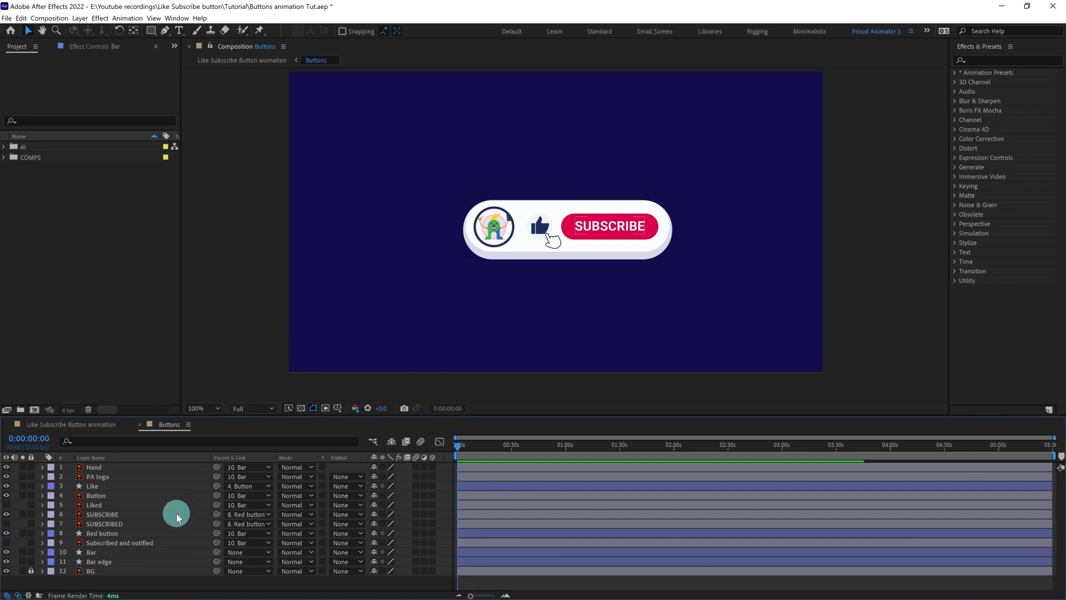
Apply the Set Matte effect to the Hand layer and take its matte from the Bar layer.
click(106, 468)
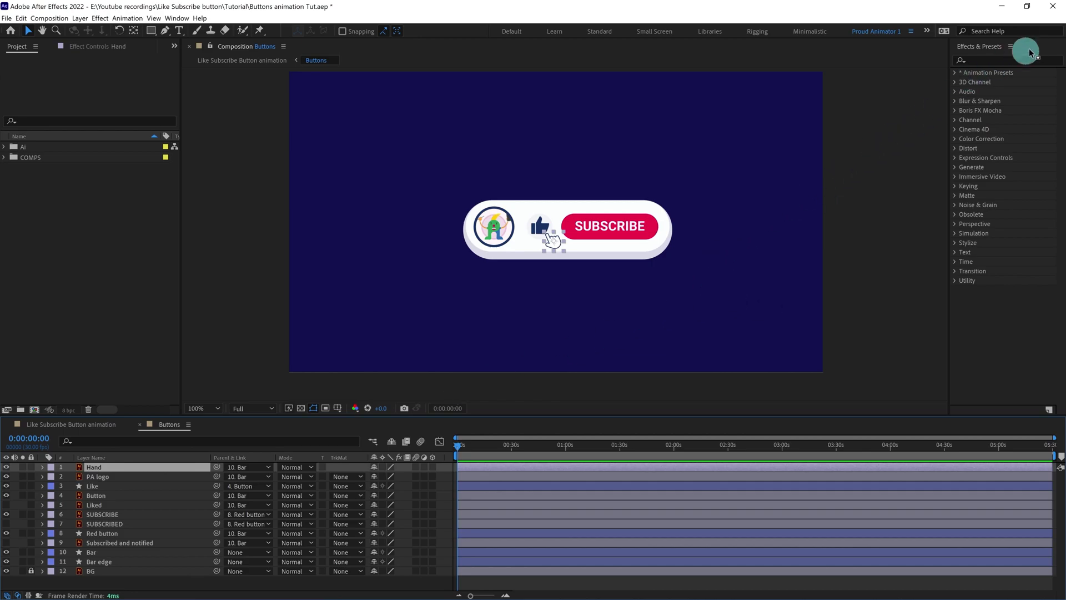
click(999, 62)
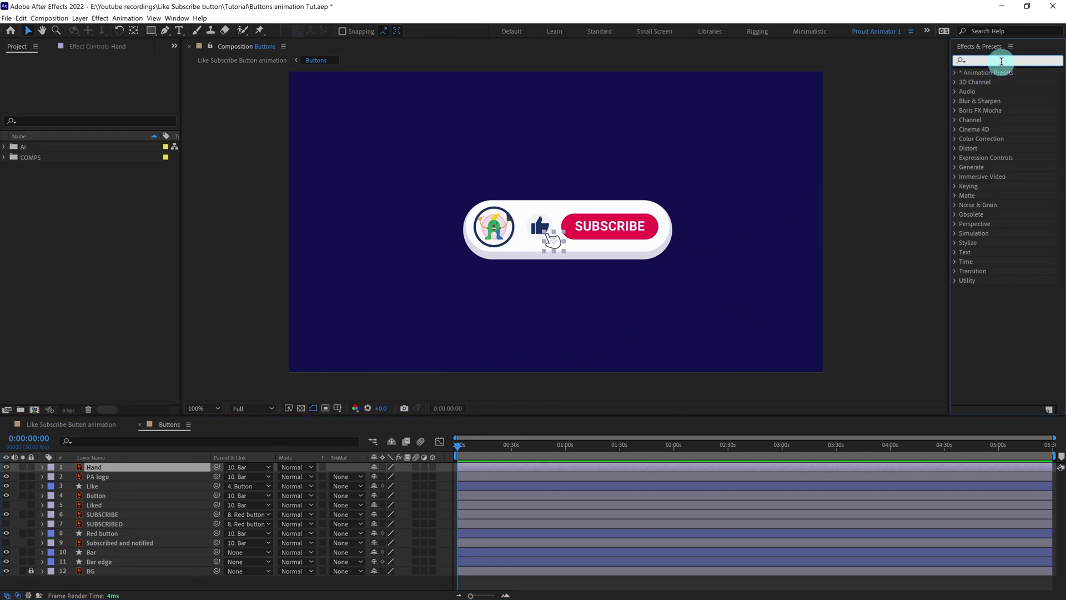
text(set)
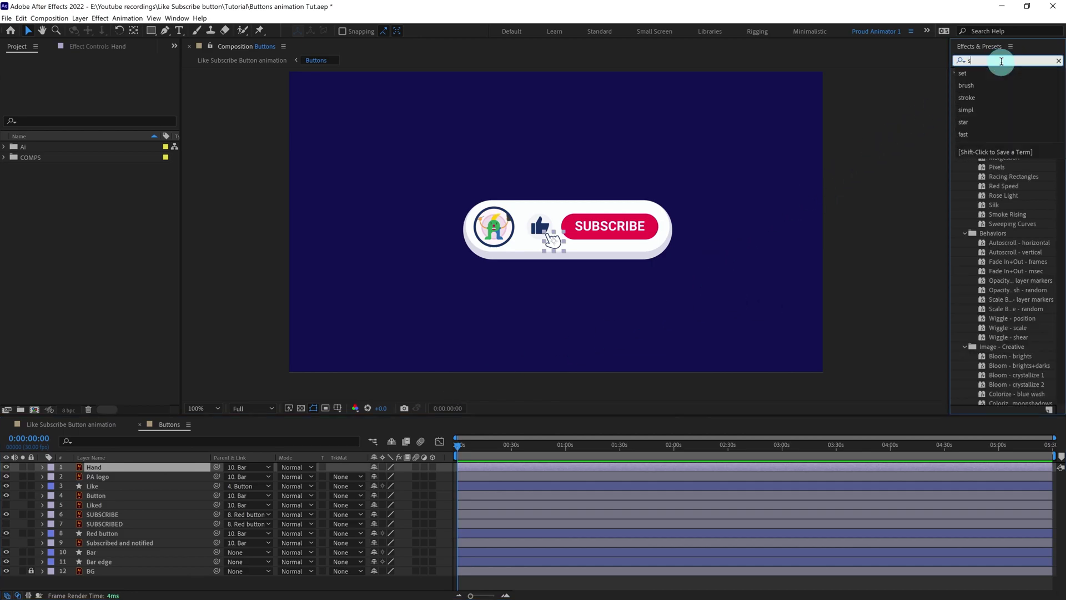
click(1014, 73)
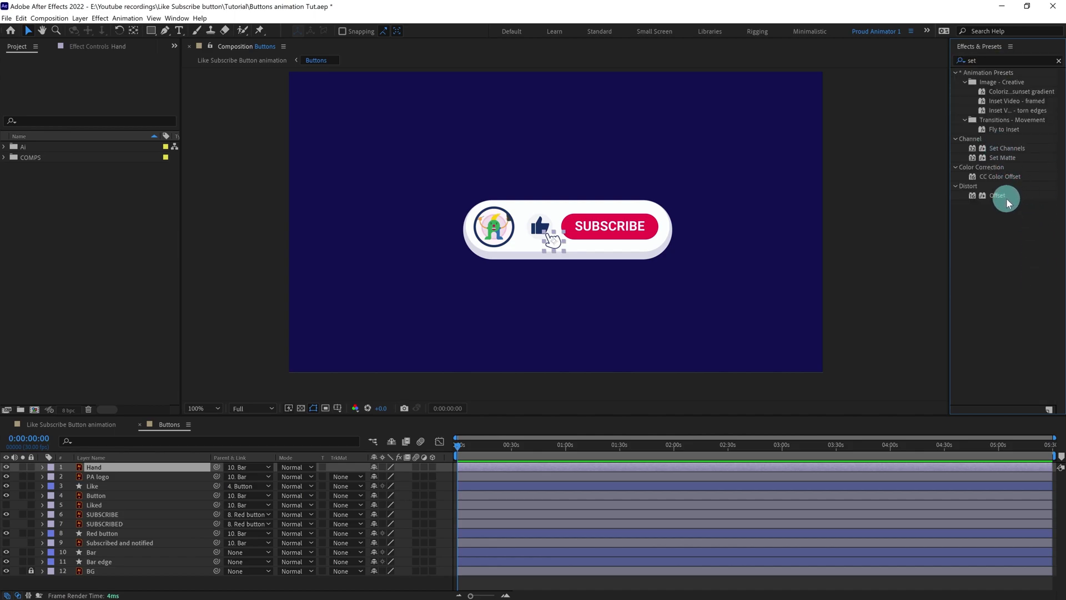
double_click(1004, 157)
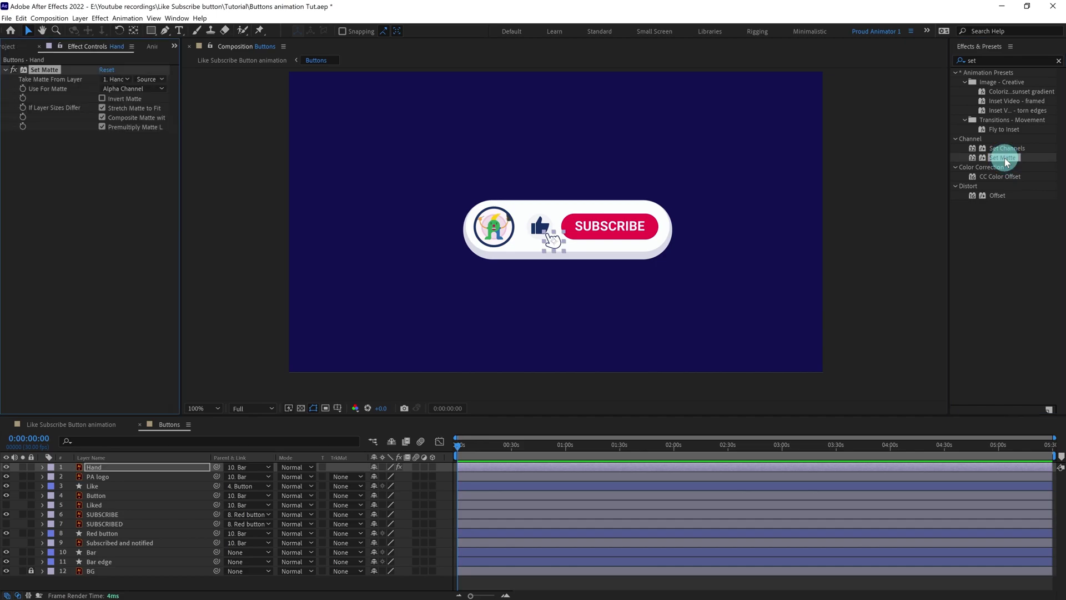
click(120, 82)
click(138, 199)
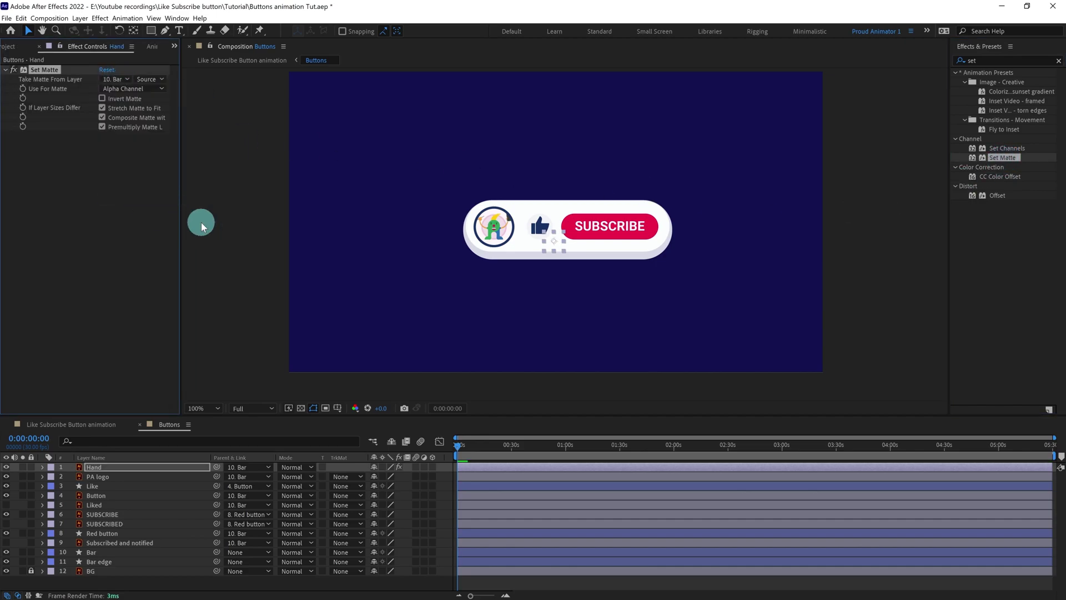
Turn on Collapse Transformations/Continuously Rasterize for all layers, from Hand down to BG, and test moving the hand in the composition.
key(period)
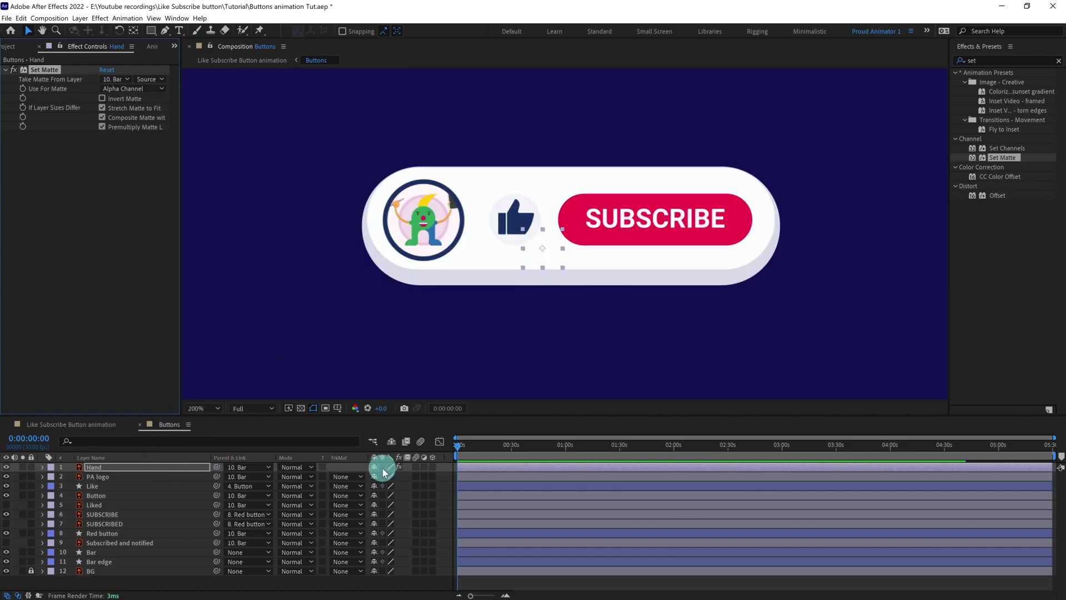
click(123, 471)
drag(378, 469, 361, 580)
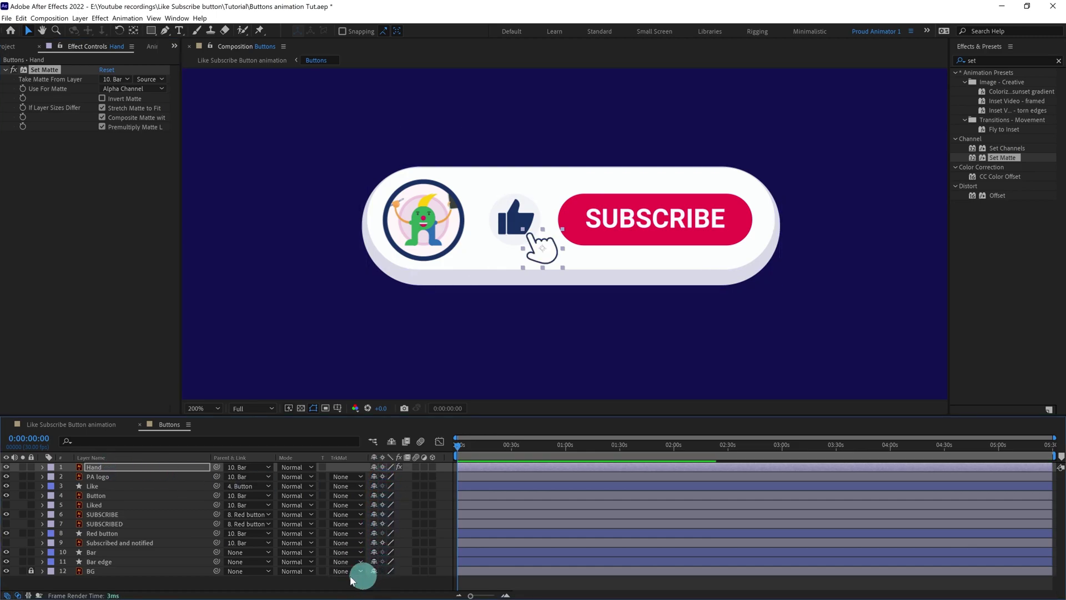
click(119, 466)
mouse_move(545, 262)
mouse_down()
mouse_move(547, 272)
mouse_move(546, 255)
mouse_up()
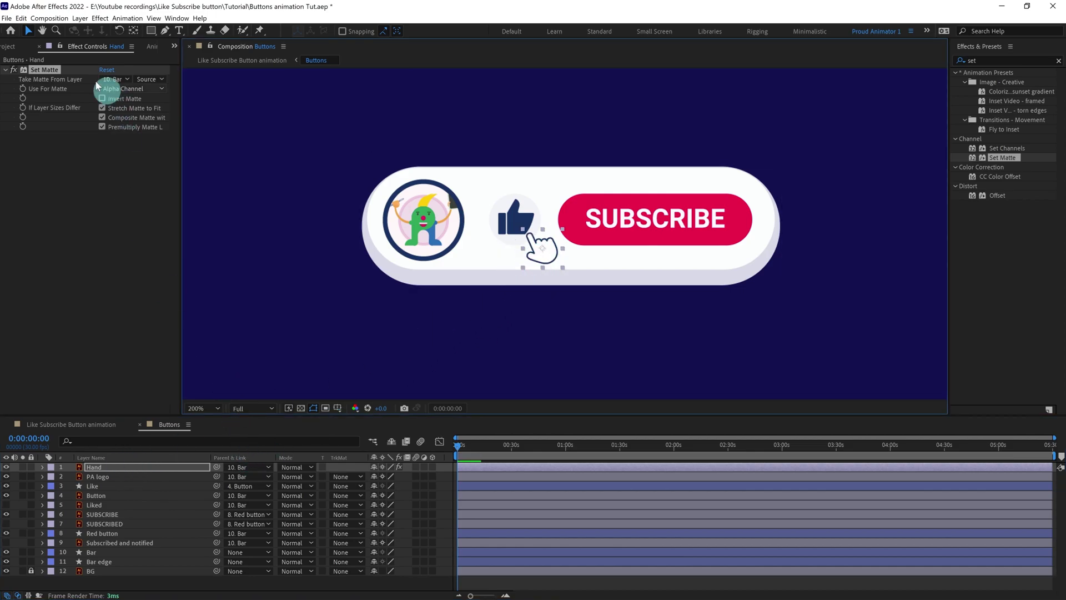
Copy the Hand layer's Set Matte effect onto the layers from PA logo through Subscribed and notified.
click(39, 73)
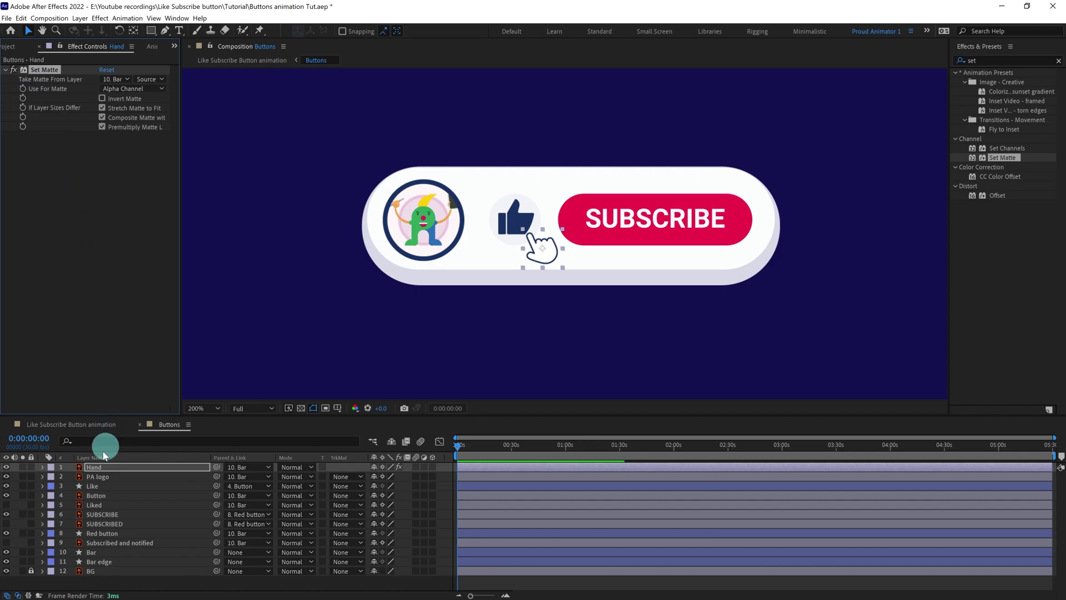
click(99, 476)
shift+click(97, 543)
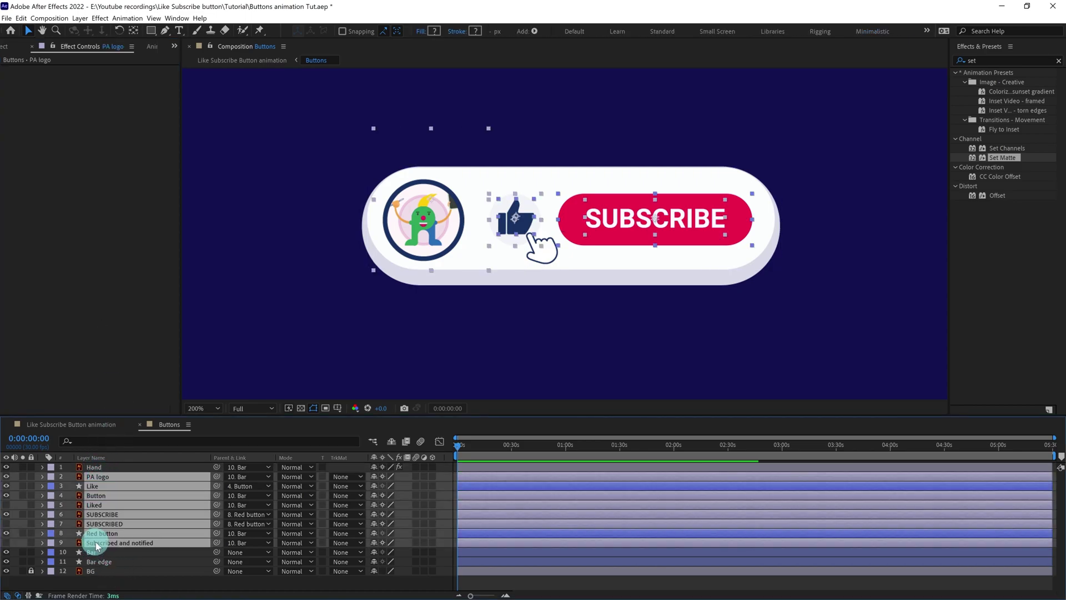
key(ctrl+v)
click(105, 578)
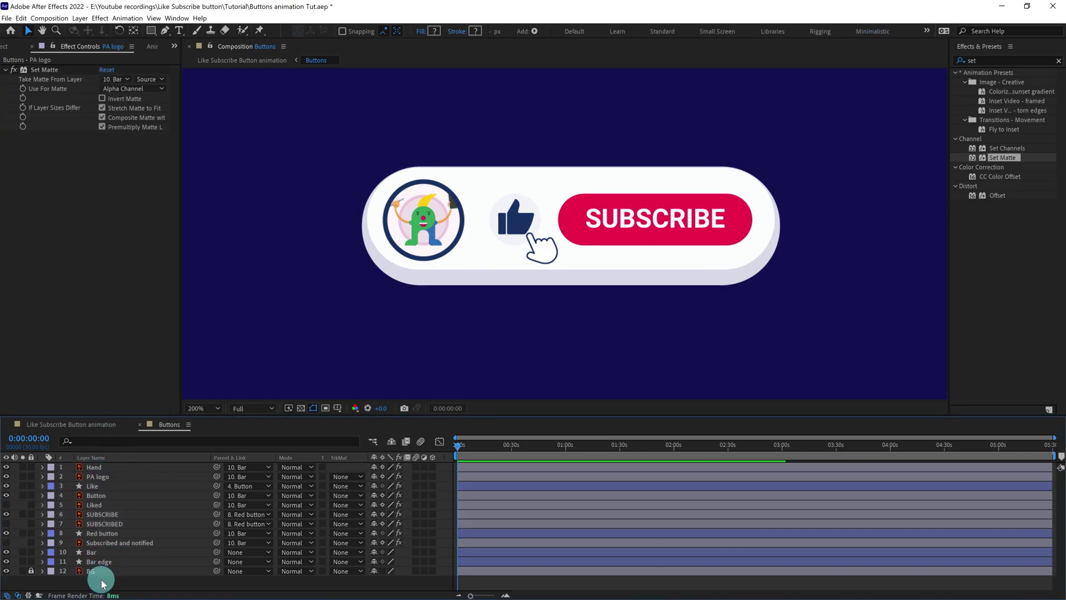
Try moving the PA logo within the bar to test its matte, and undo the move.
click(102, 476)
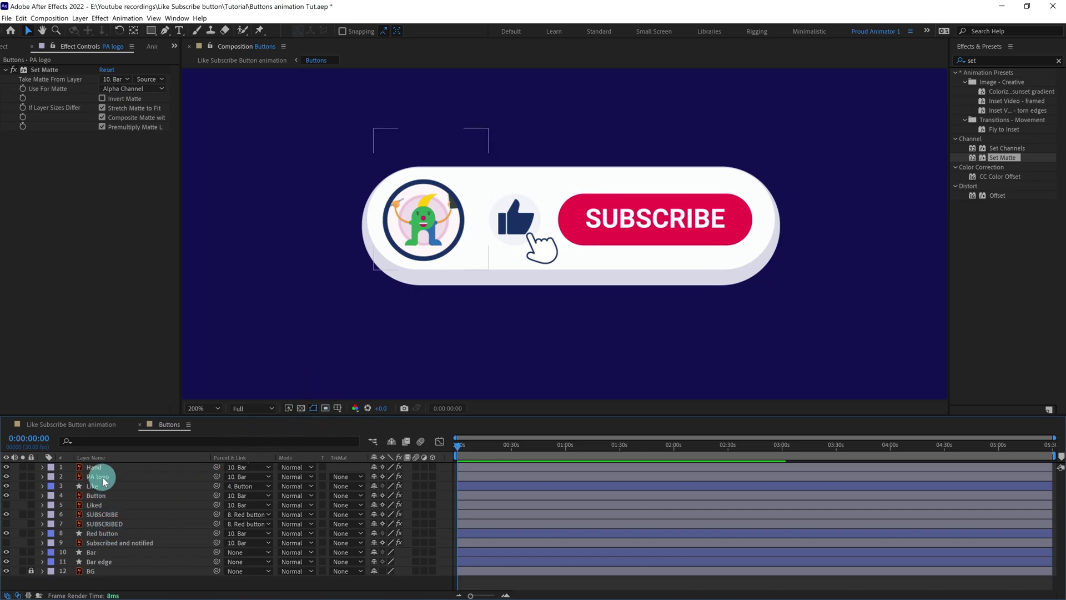
drag(422, 245, 413, 222)
key(ctrl+z)
key(slash)
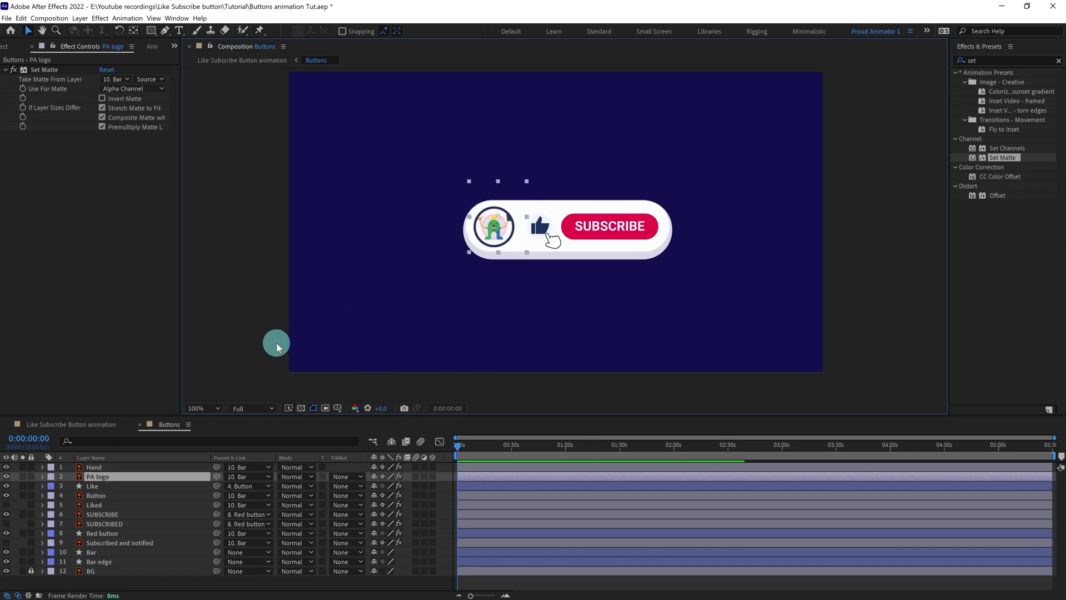
Set the label colour of the Hand layer to Green and of the PA logo layer to Sea Foam.
key(period)
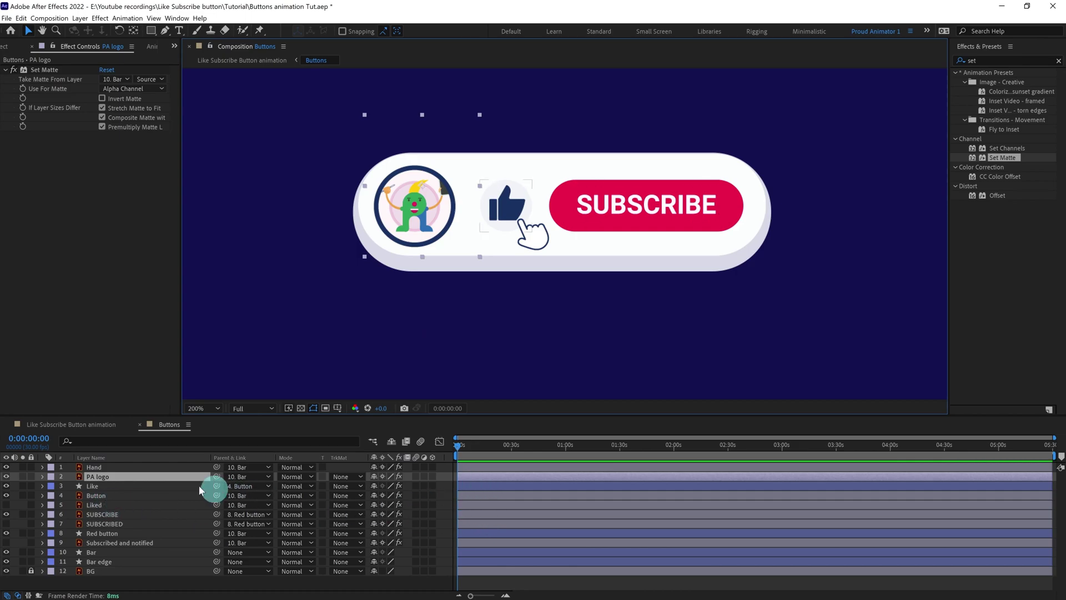
click(96, 468)
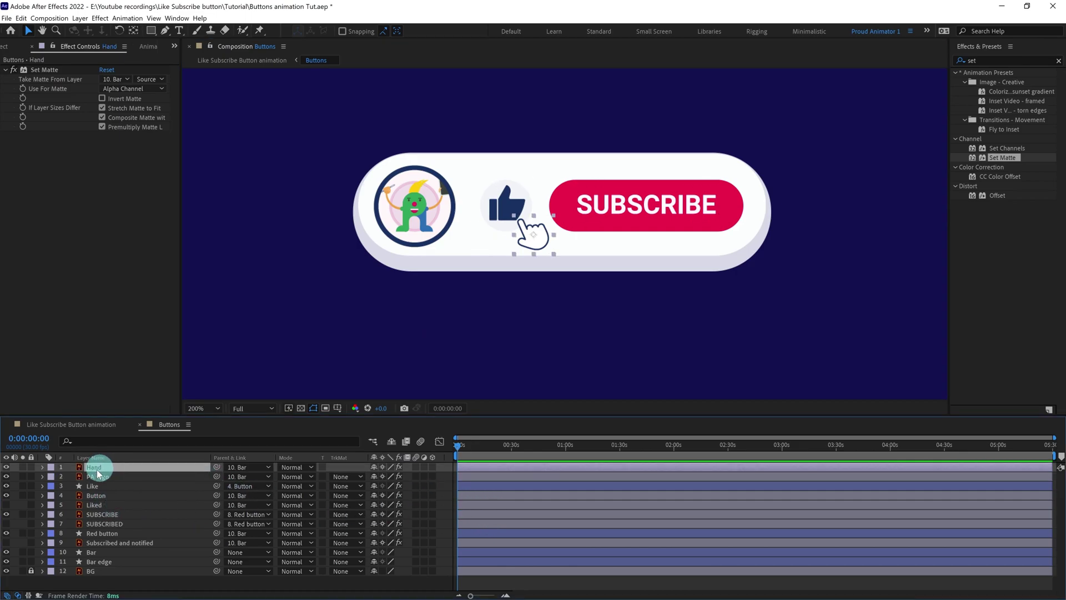
click(51, 469)
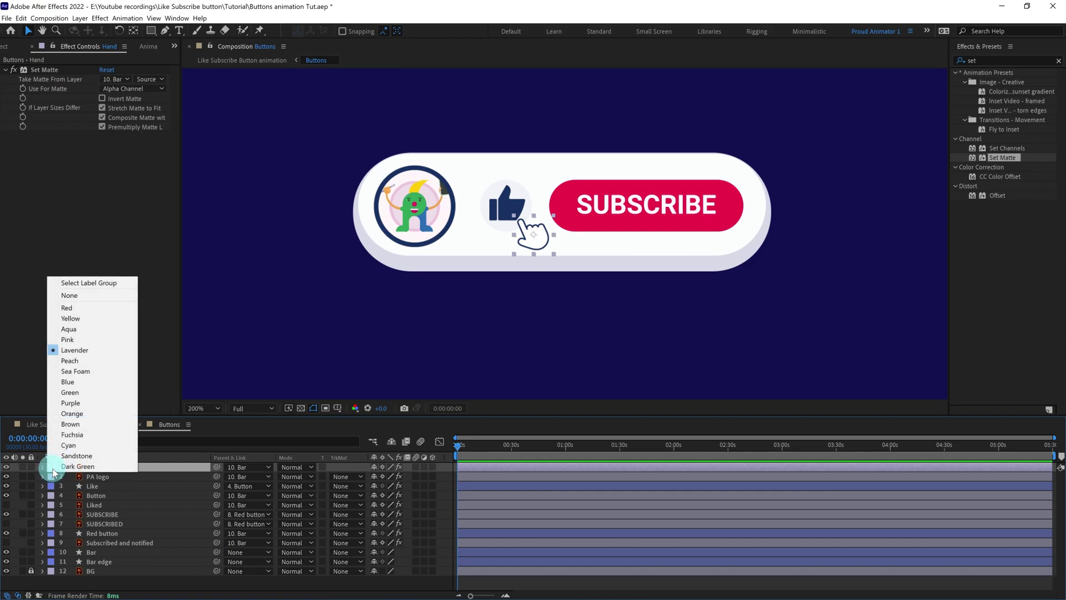
click(80, 398)
click(100, 478)
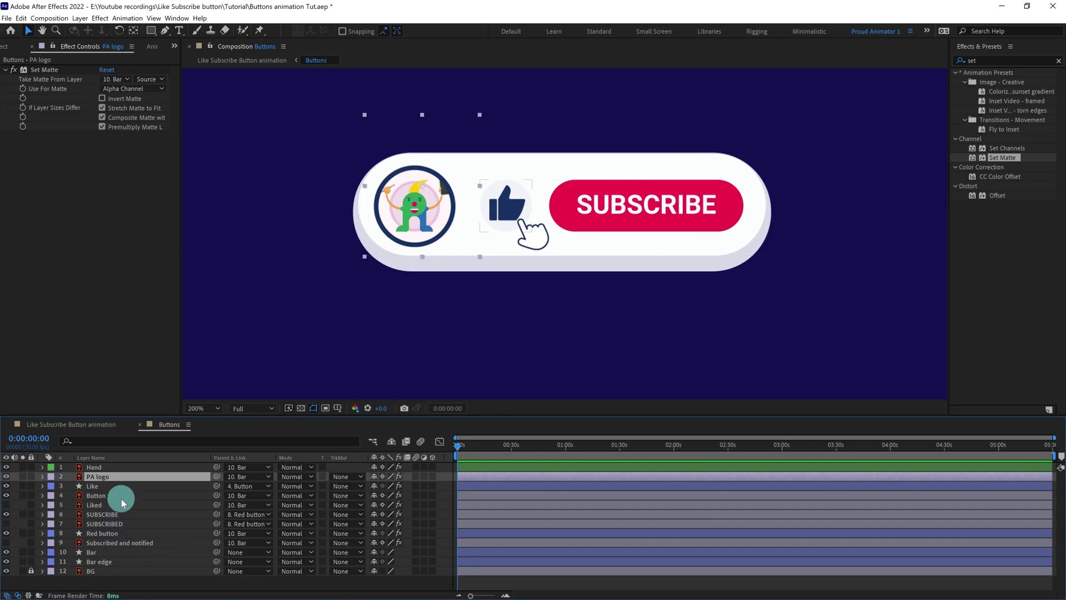
click(51, 477)
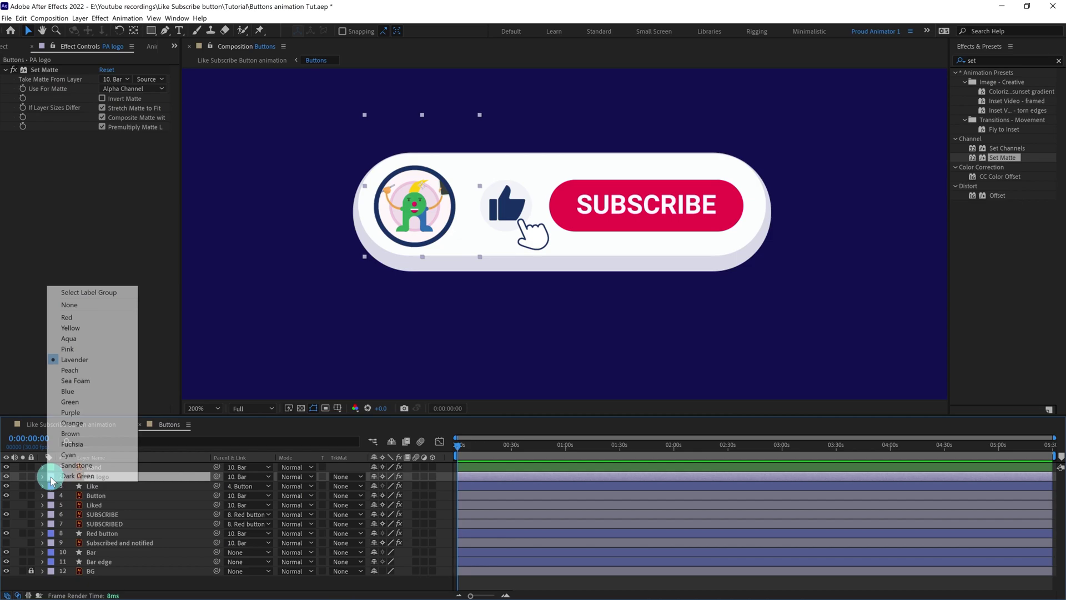
click(89, 383)
Label the Like, Button and Liked layers Peach, and the SUBSCRIBE, SUBSCRIBED and Red button layers Red.
click(93, 486)
shift+click(96, 505)
click(50, 505)
click(71, 398)
click(104, 514)
shift+click(84, 533)
click(50, 533)
click(71, 376)
Set the label colour of the Bar and Bar edge layers to Brown.
click(112, 543)
click(100, 552)
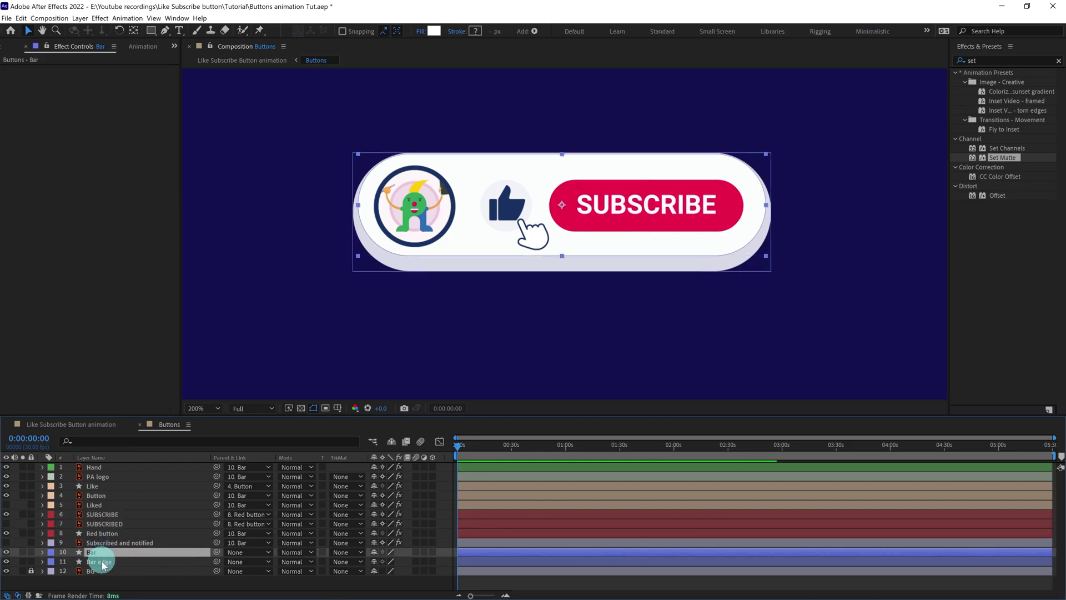
shift+click(91, 562)
click(50, 552)
click(63, 550)
click(50, 552)
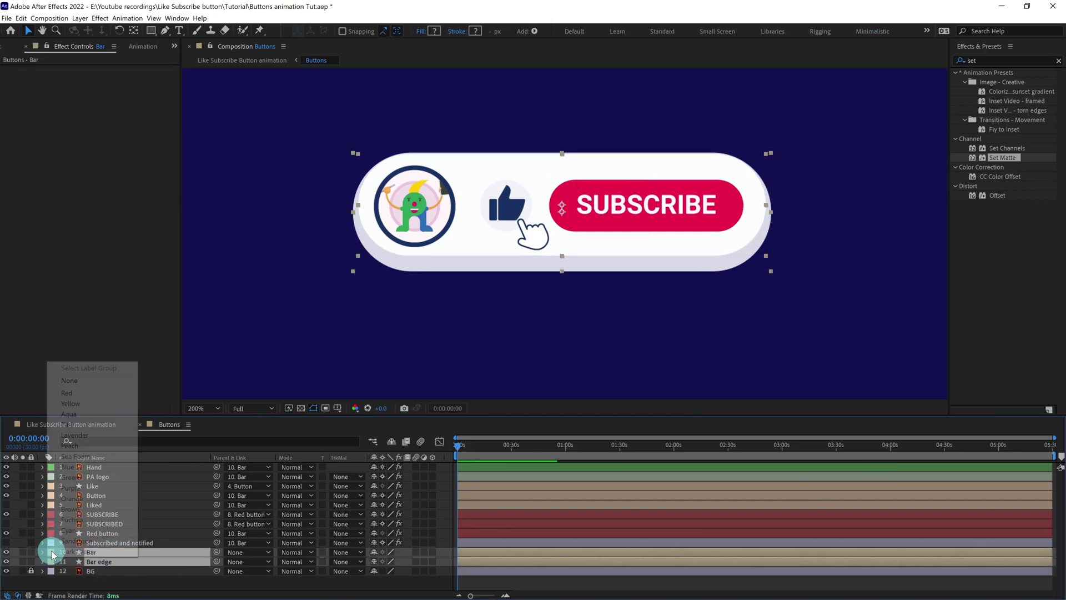
click(70, 508)
click(127, 584)
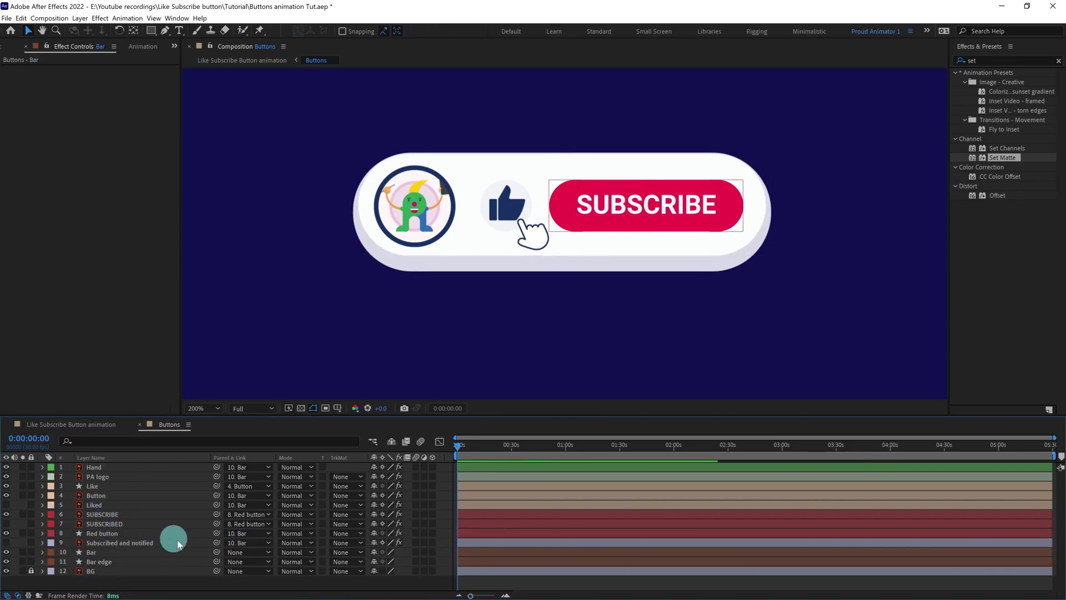
Delete the Subscribed and notified layer.
click(138, 543)
key(Delete)
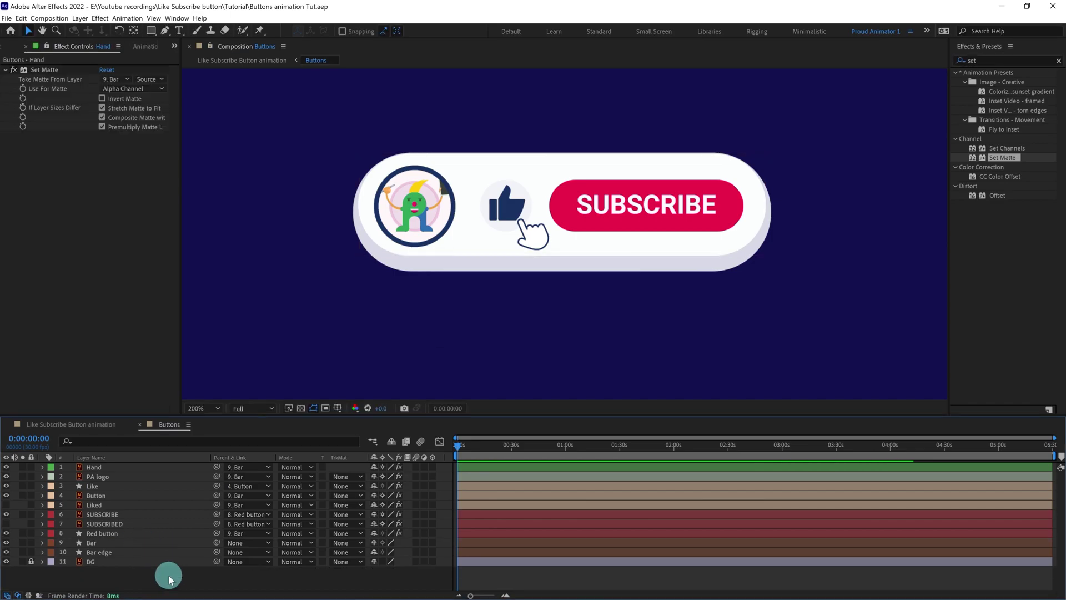
click(525, 569)
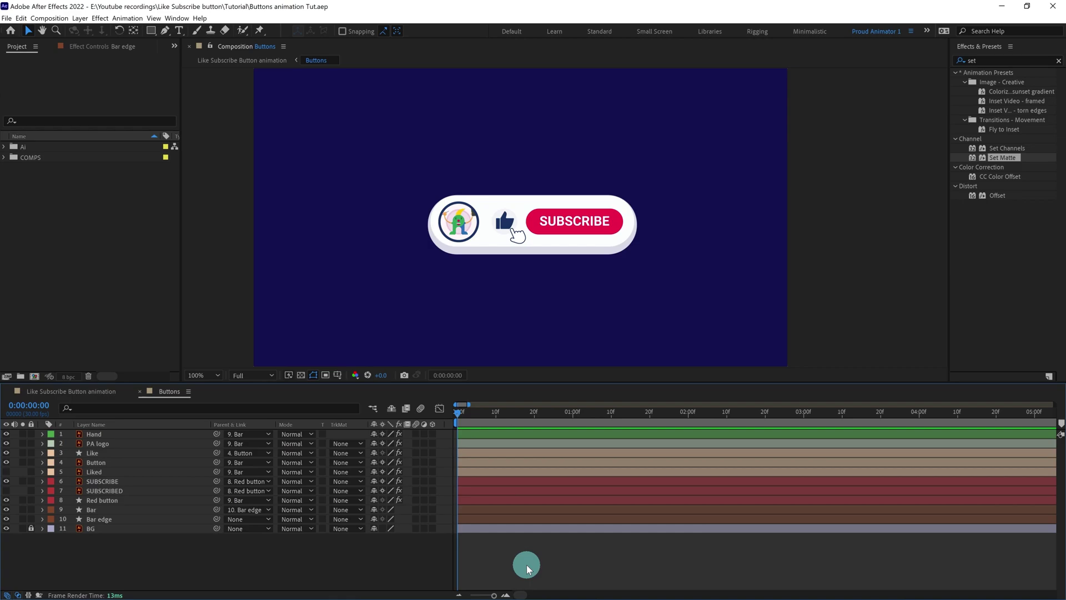
Add X Position, Y Position and Scale keyframes to the Bar edge layer at 0:00, and show all three properties.
click(162, 518)
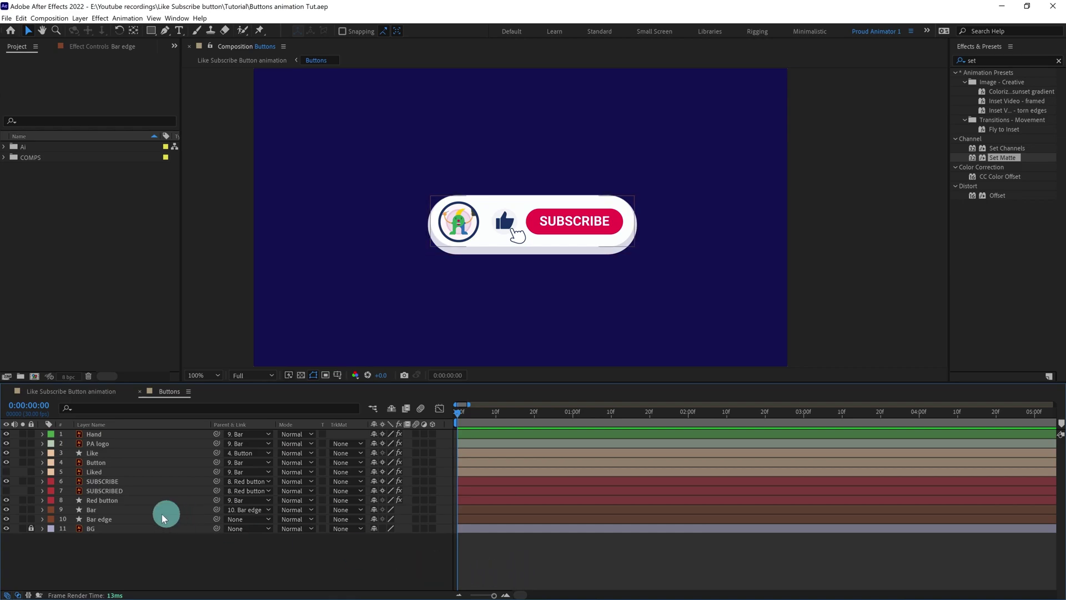
click(105, 522)
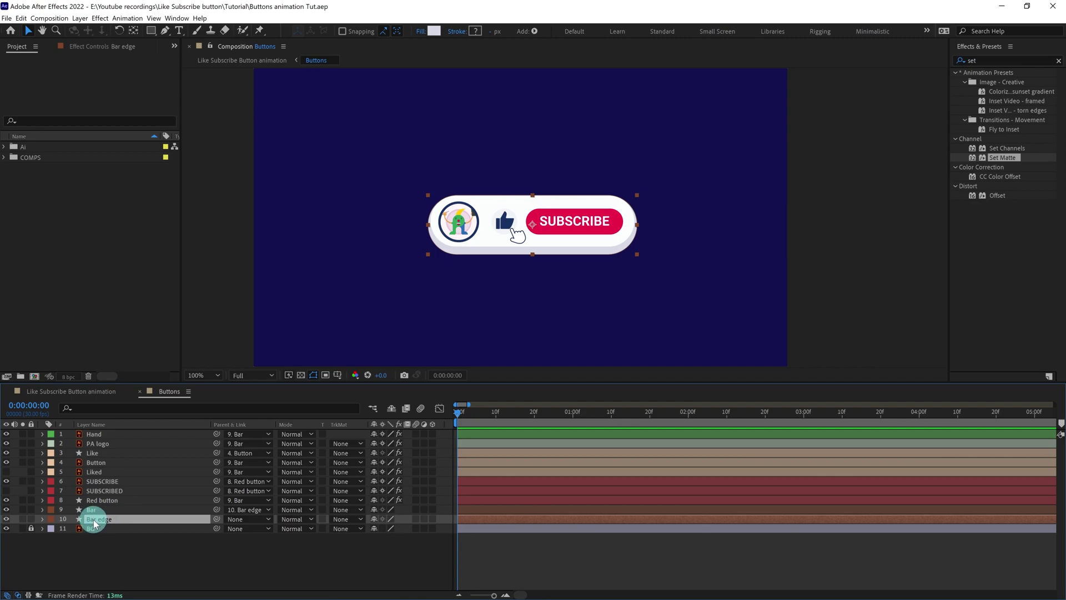
key(p)
click(71, 528)
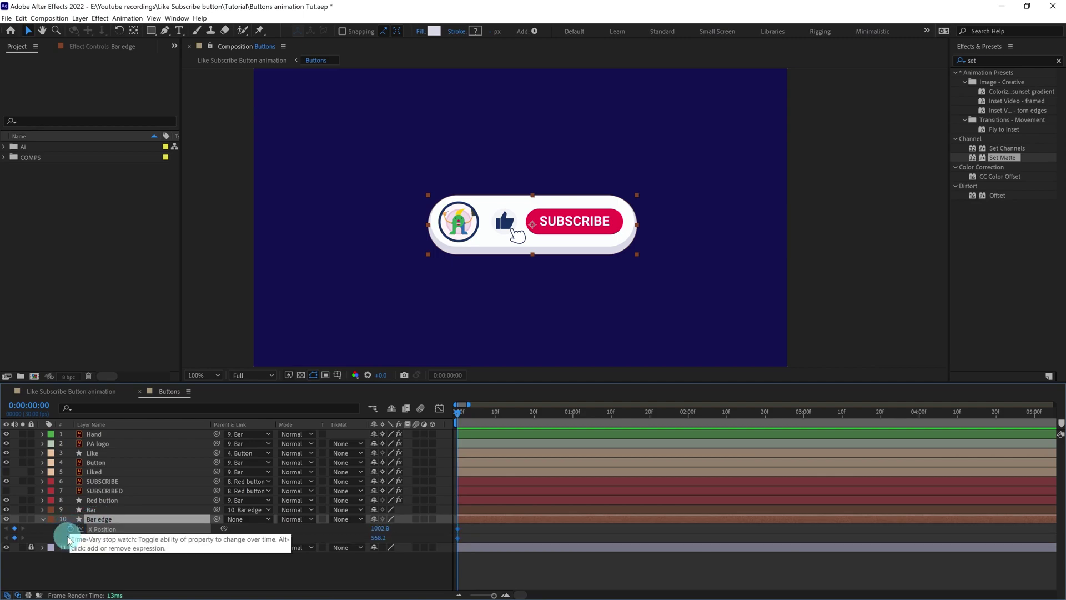
click(70, 538)
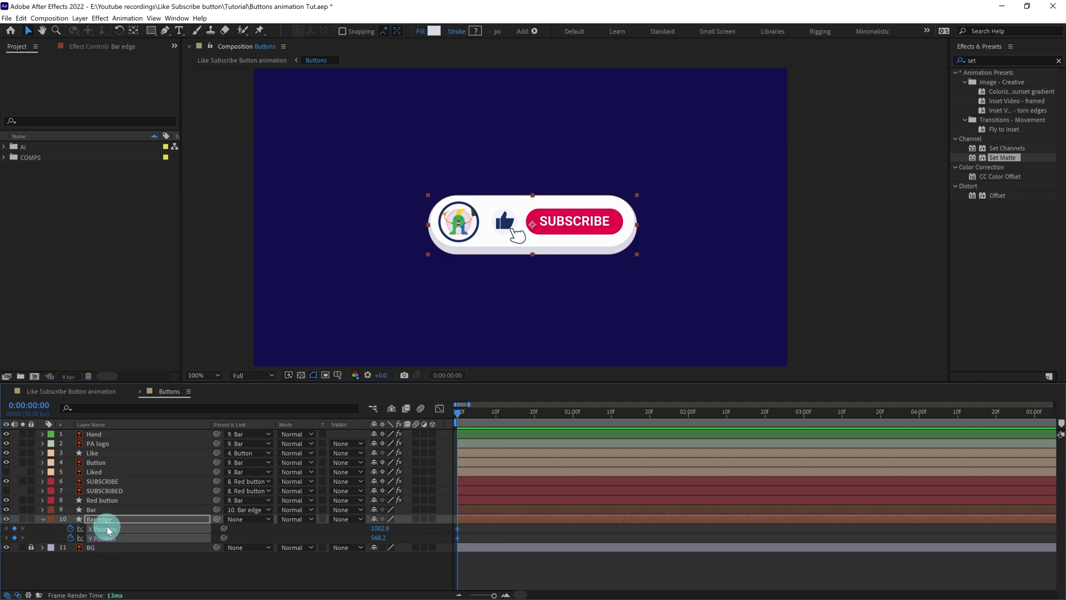
key(s)
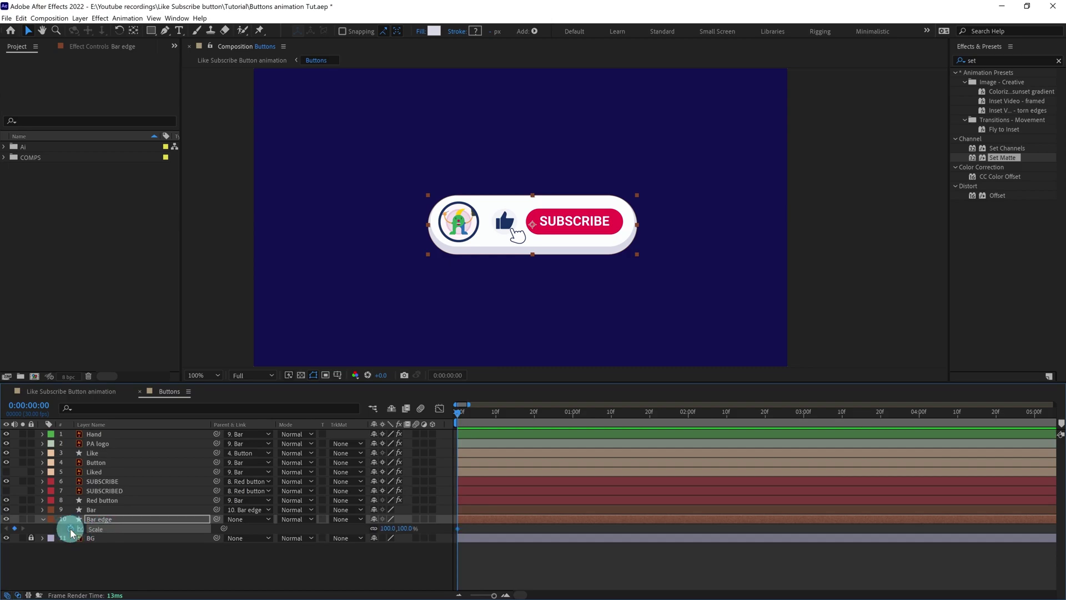
key(shift+p)
Advance 30 frames to 0:00:01:00 and move the Bar edge layer straight down below the frame, to Y Position about 1244.
click(32, 406)
text(+30)
key(Return)
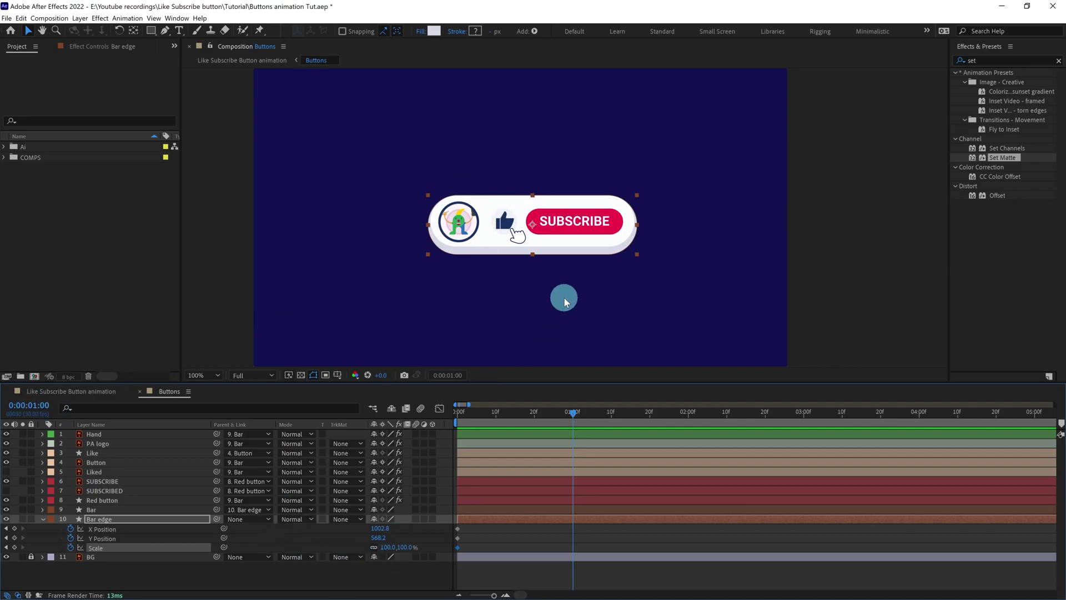
scroll(563, 288, down, 2)
key(v)
drag(522, 225, 519, 315)
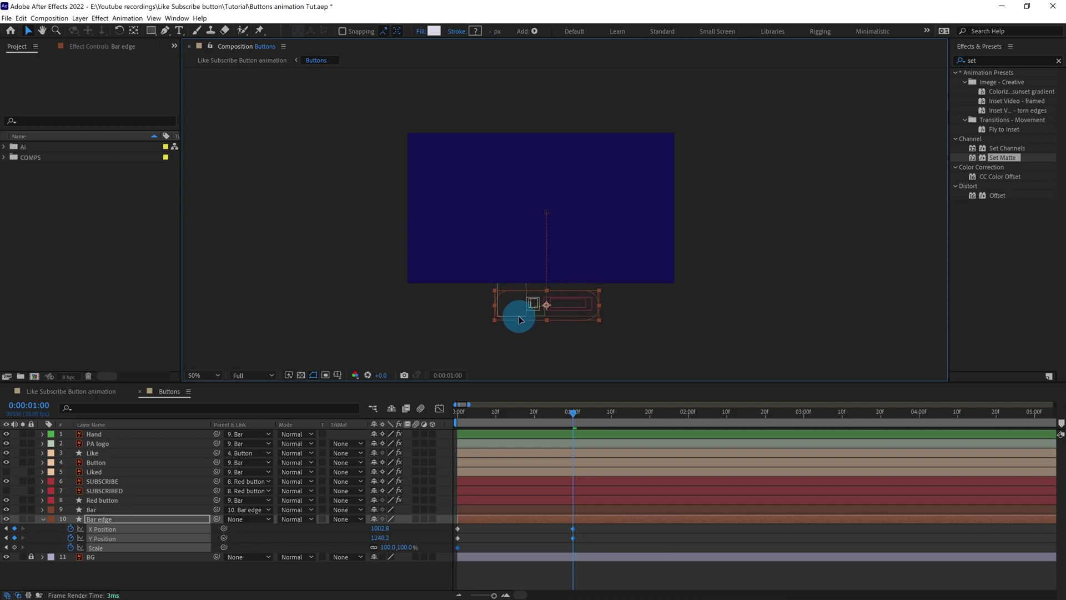
Set the Bar edge layer's Scale to 40% at 0:00:01:00.
click(388, 547)
text(4)
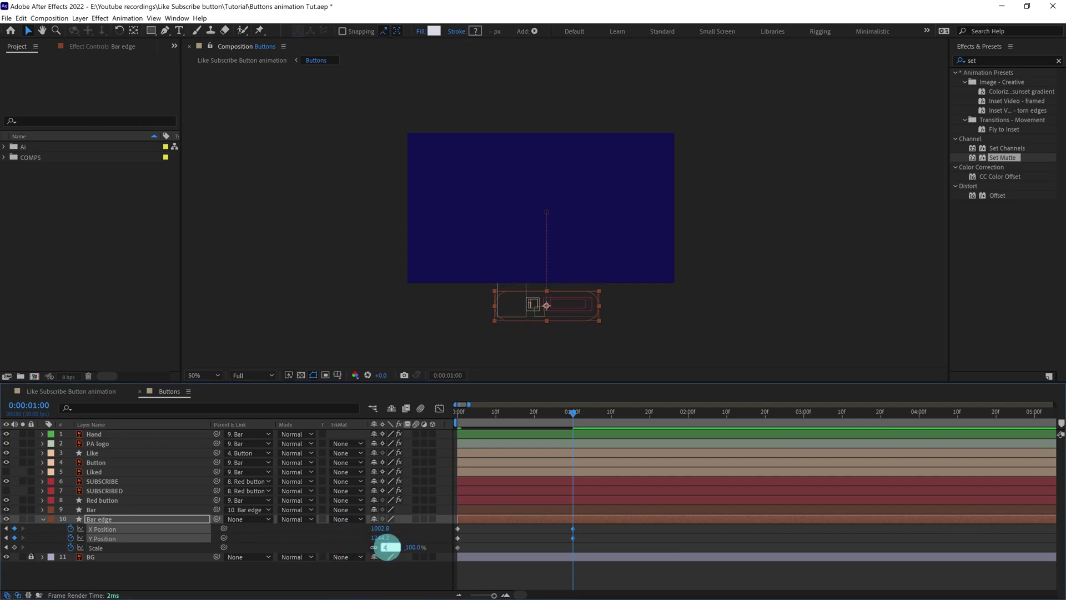
text(0)
key(Return)
Time-reverse all the Bar edge layer's position and scale keyframes and apply Easy Ease to them.
drag(591, 532, 436, 555)
right_click(460, 536)
mouse_move(516, 534)
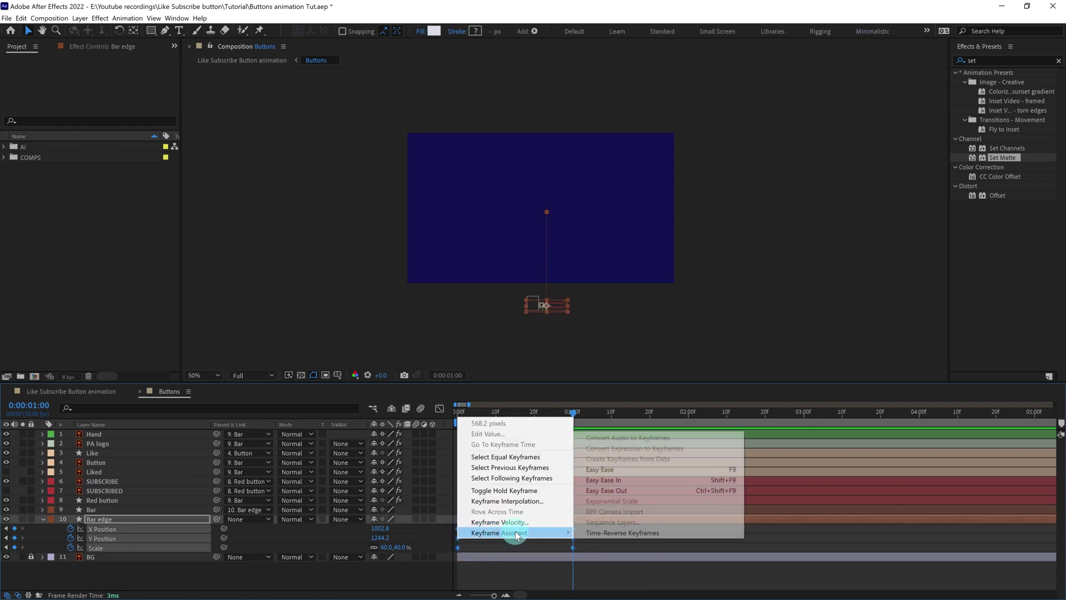
click(611, 533)
drag(584, 526, 427, 553)
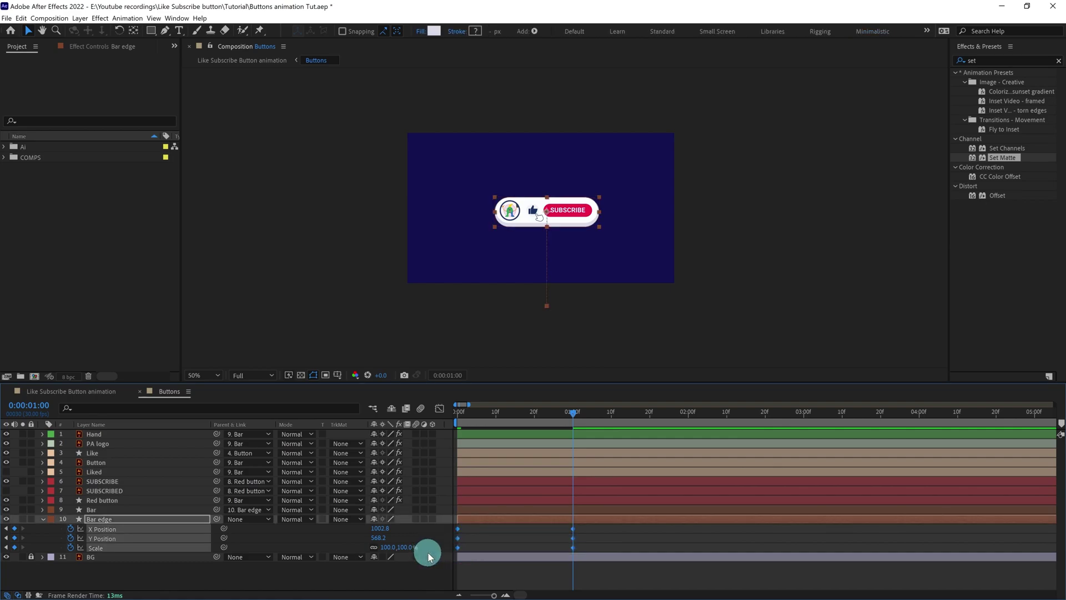
key(F9)
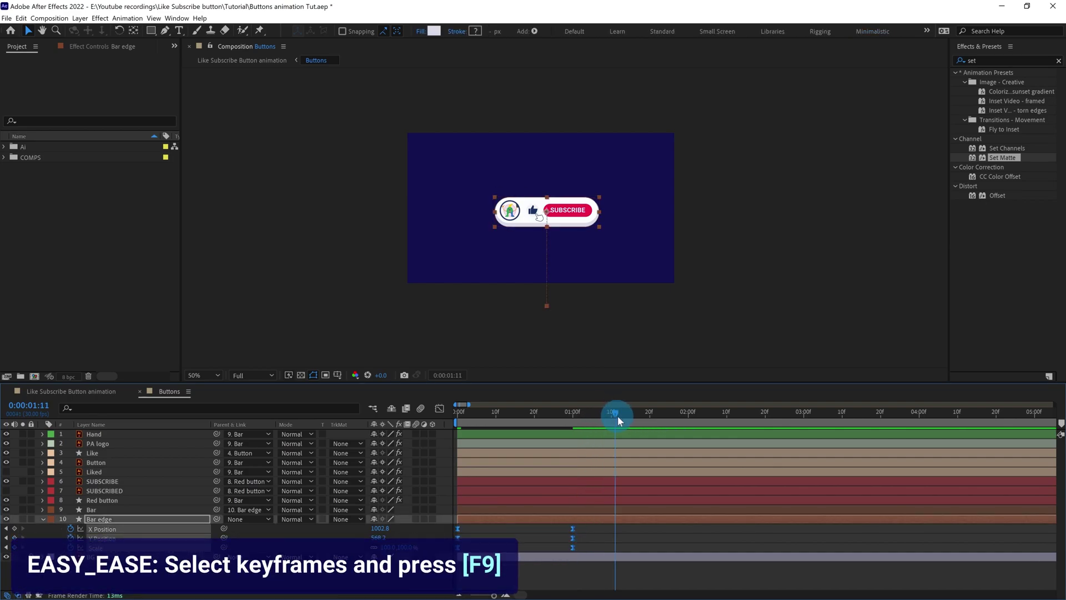
Add further X Position, Y Position and Scale keyframes to the Bar edge layer and shift all its Scale keyframes about 3 frames later.
click(13, 529)
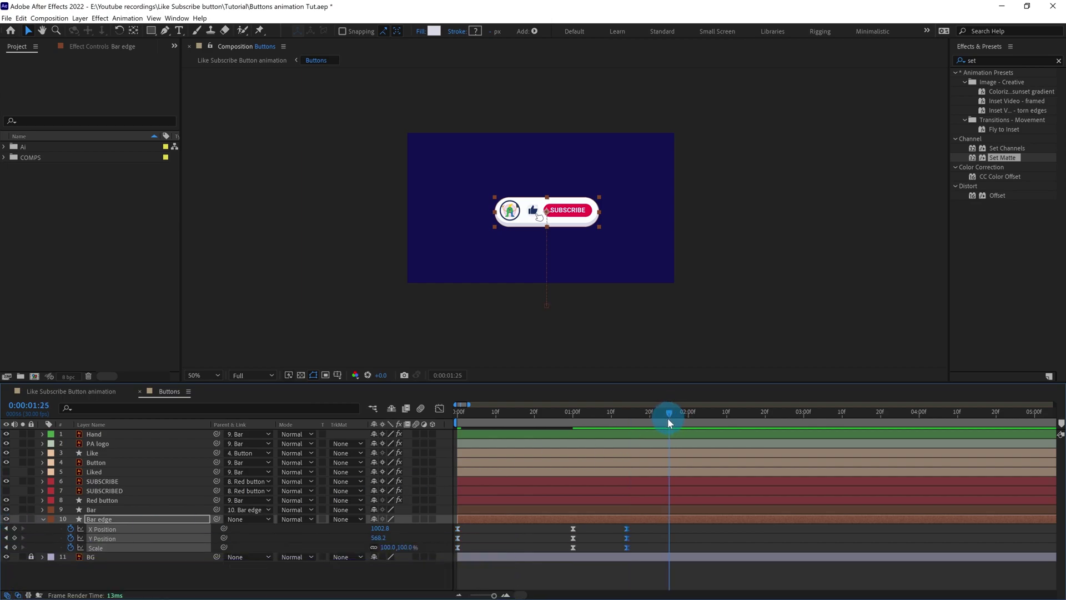
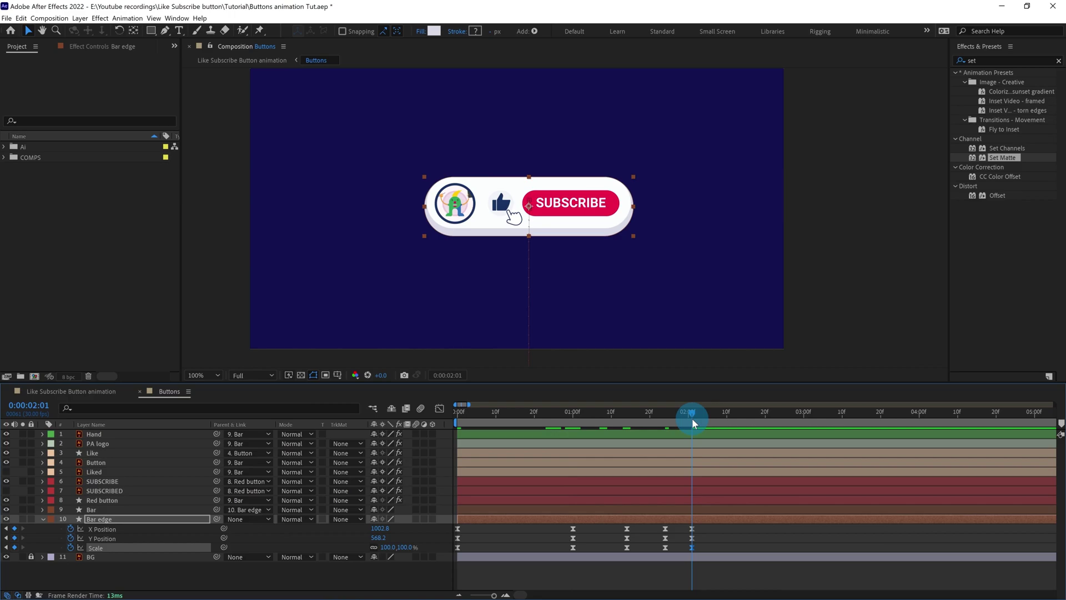
mouse_move(692, 418)
mouse_down()
mouse_move(668, 421)
mouse_move(692, 425)
mouse_up()
click(697, 548)
drag(697, 548, 469, 547)
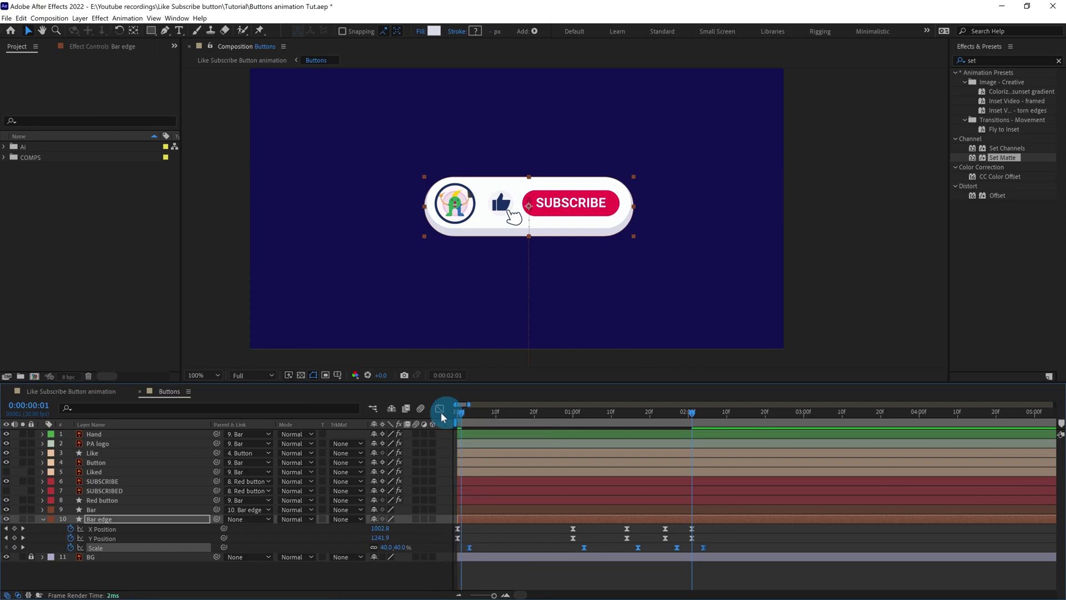
Preview the bar's rise-and-settle animation from the start of the timeline and deselect the layer.
key(Home)
key(comma)
key(space)
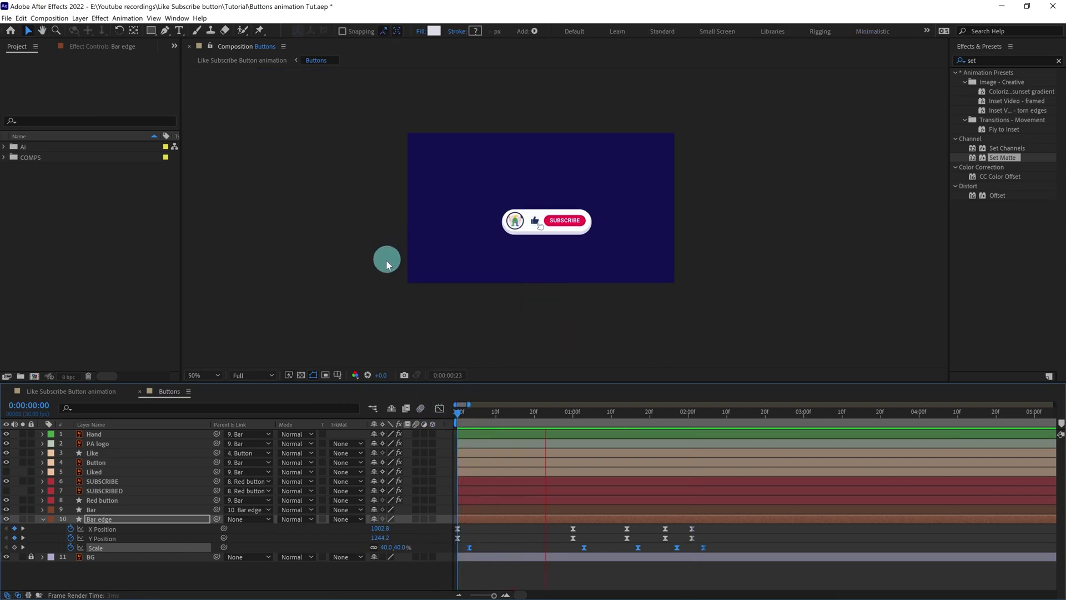
key(space)
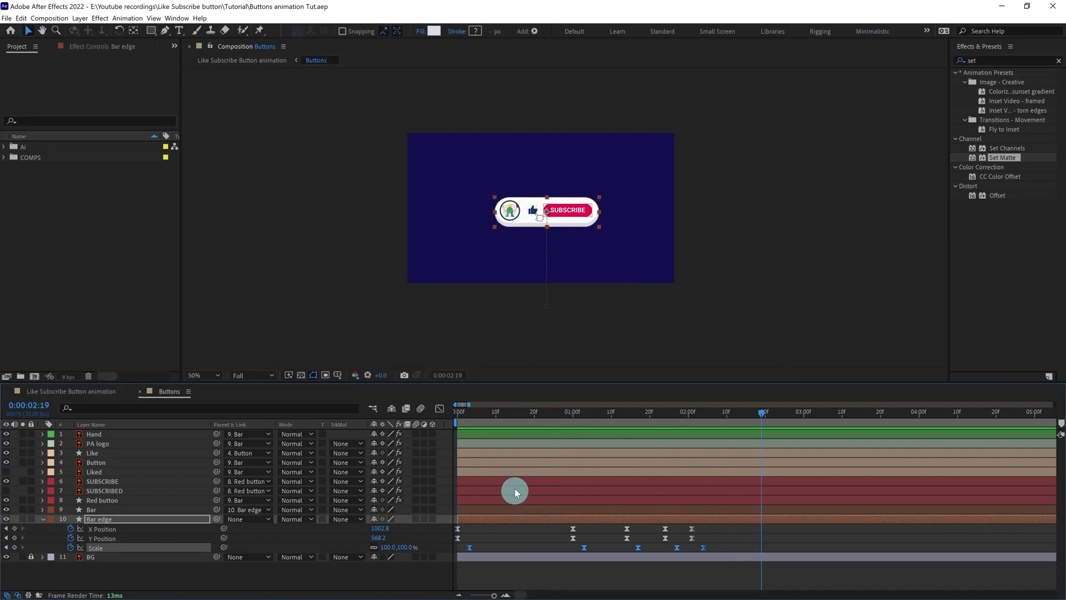
click(748, 534)
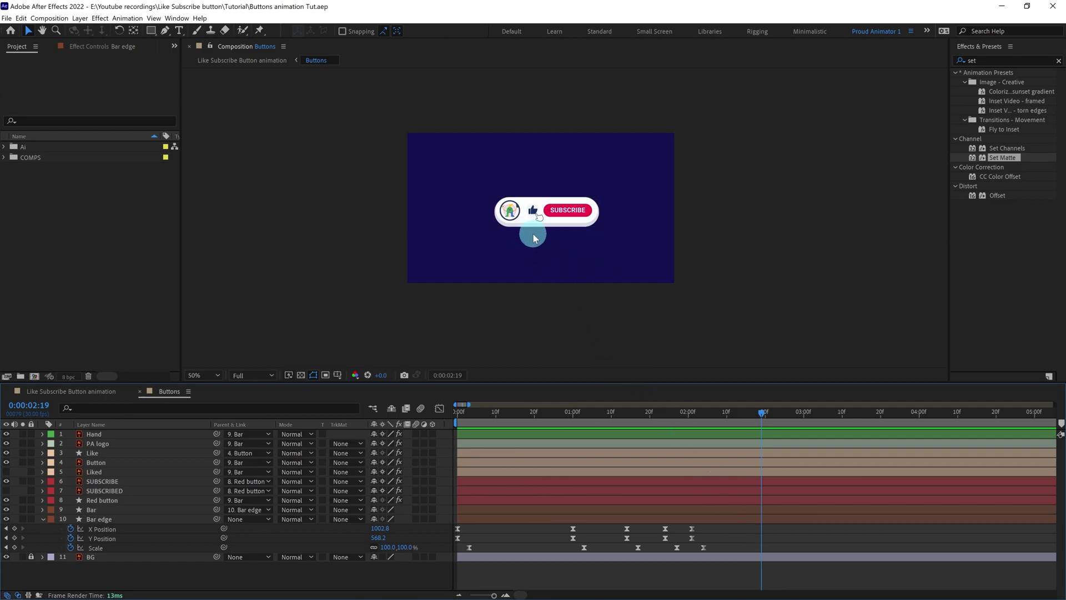
Reveal the Bar edge layer's Group 1 shape path and start keyframing its Path at 0:00:00:00.
click(68, 520)
click(40, 522)
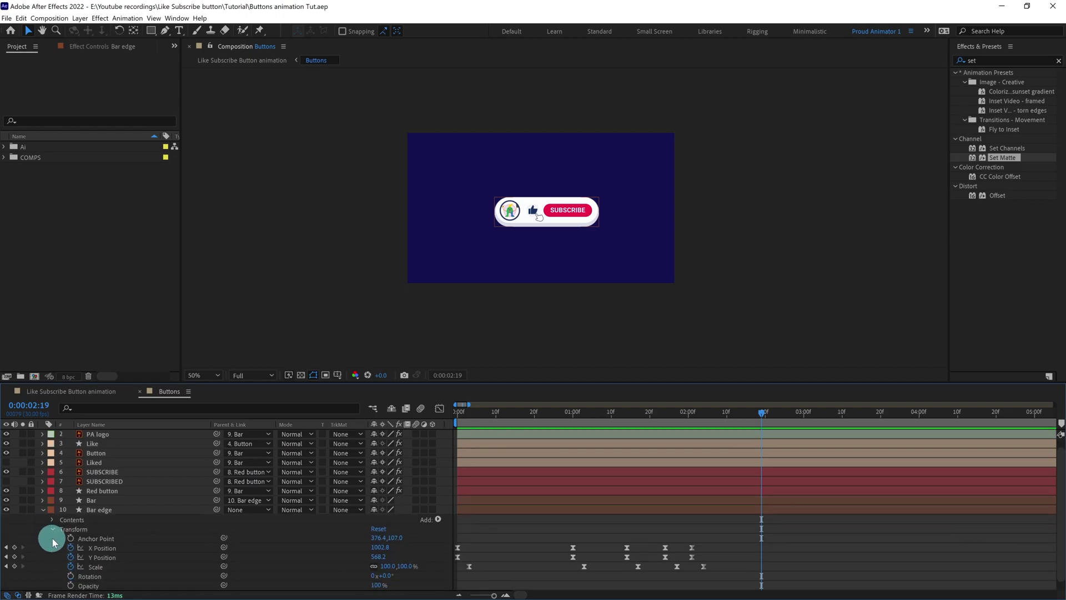
click(52, 520)
click(63, 529)
click(71, 538)
click(105, 542)
click(448, 534)
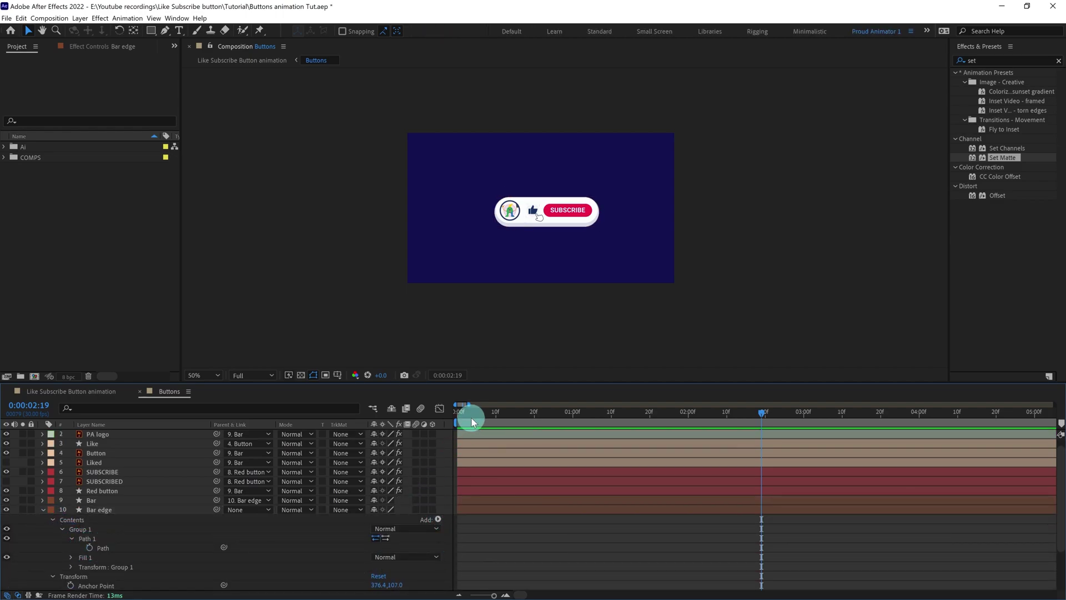
drag(471, 418, 430, 418)
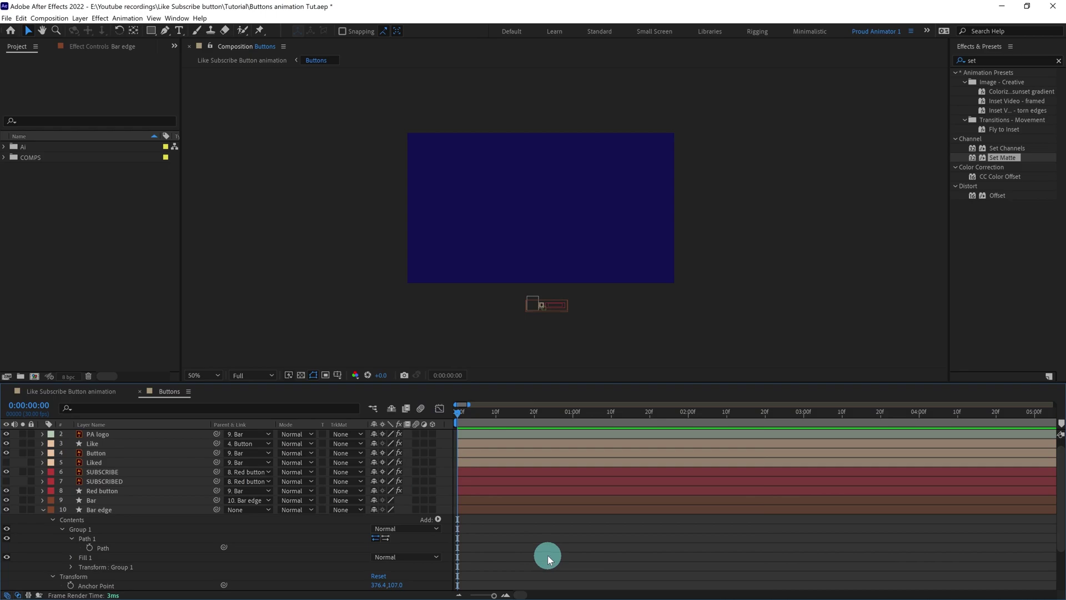
scroll(547, 556, down, 2)
click(89, 518)
Reveal the Bar layer's Group 1 shape path and start keyframing its Path at 0:00:00:00.
click(92, 473)
click(42, 472)
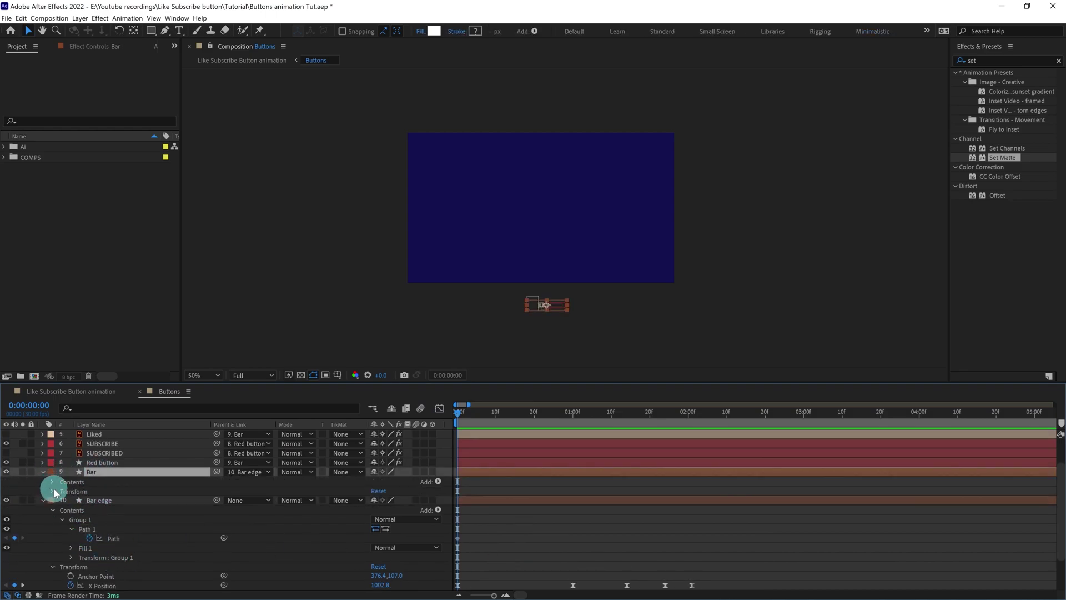
click(52, 483)
click(62, 491)
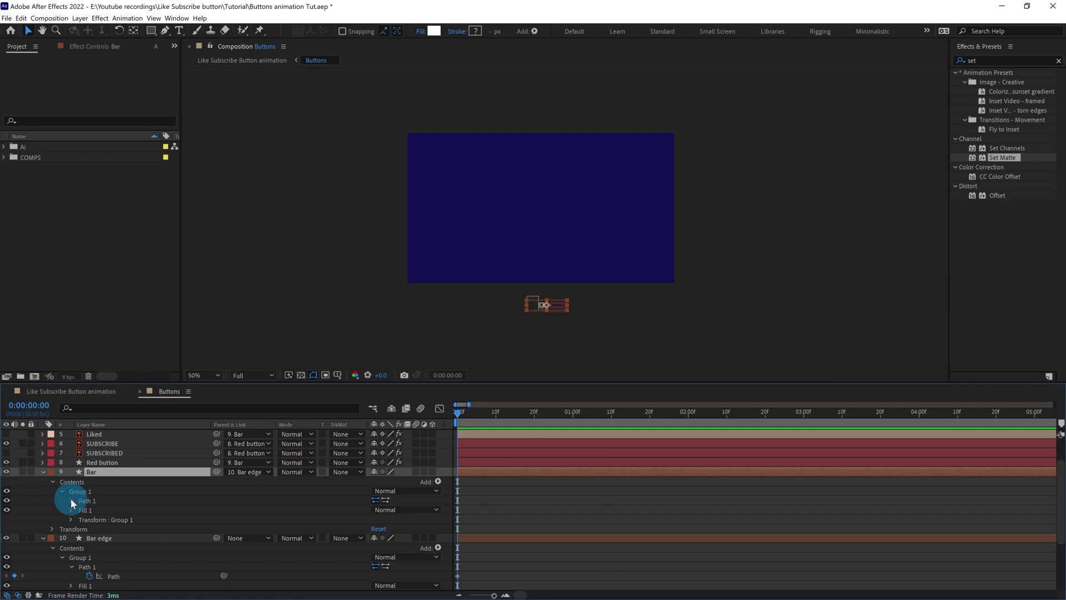
click(72, 500)
click(84, 510)
scroll(268, 521, up, 3)
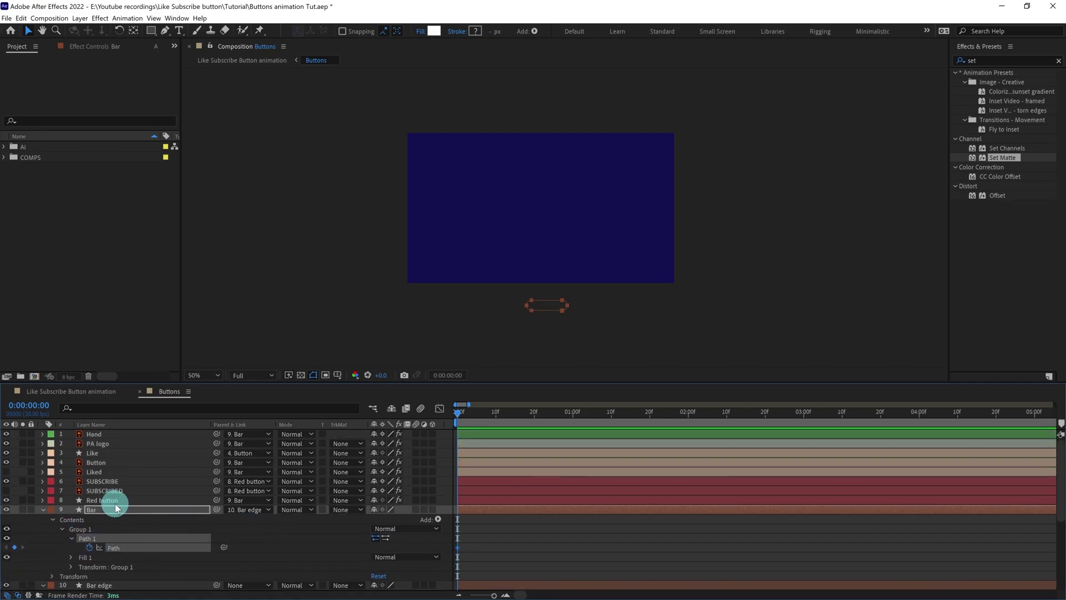
Hide the Hand, Like, Button, SUBSCRIBE and Red button layers, keeping the PA logo, Bar and Bar edge layers visible.
click(103, 482)
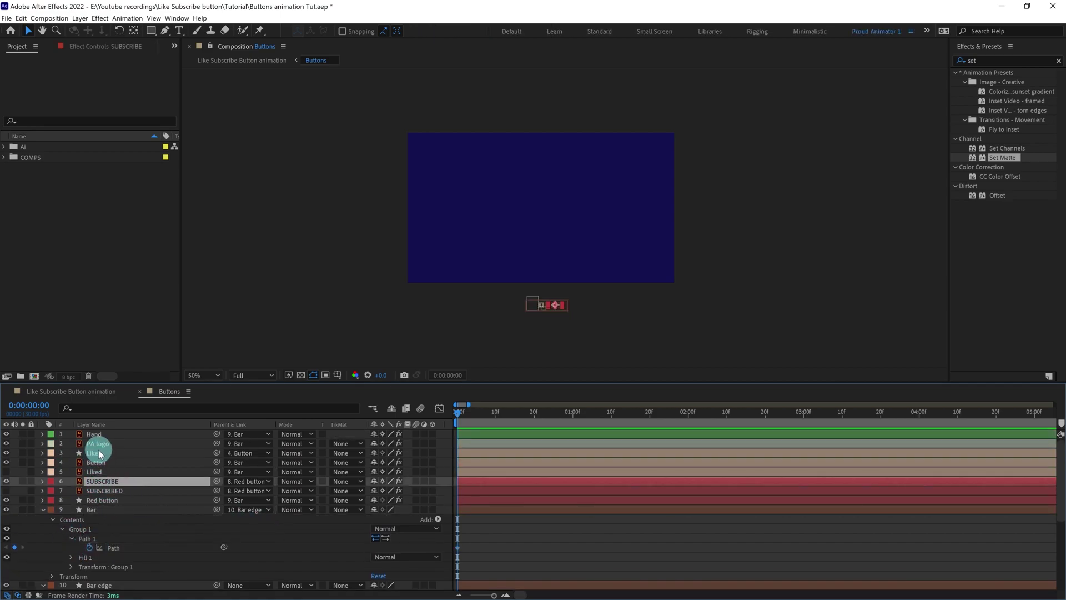
shift+click(94, 434)
ctrl+click(100, 499)
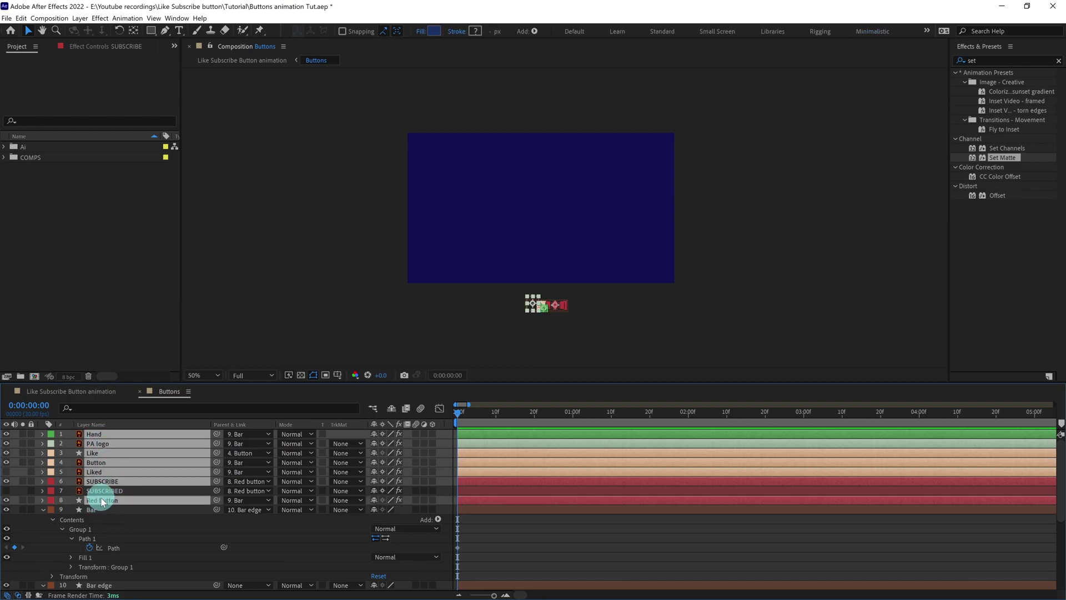
click(99, 454)
ctrl+click(98, 444)
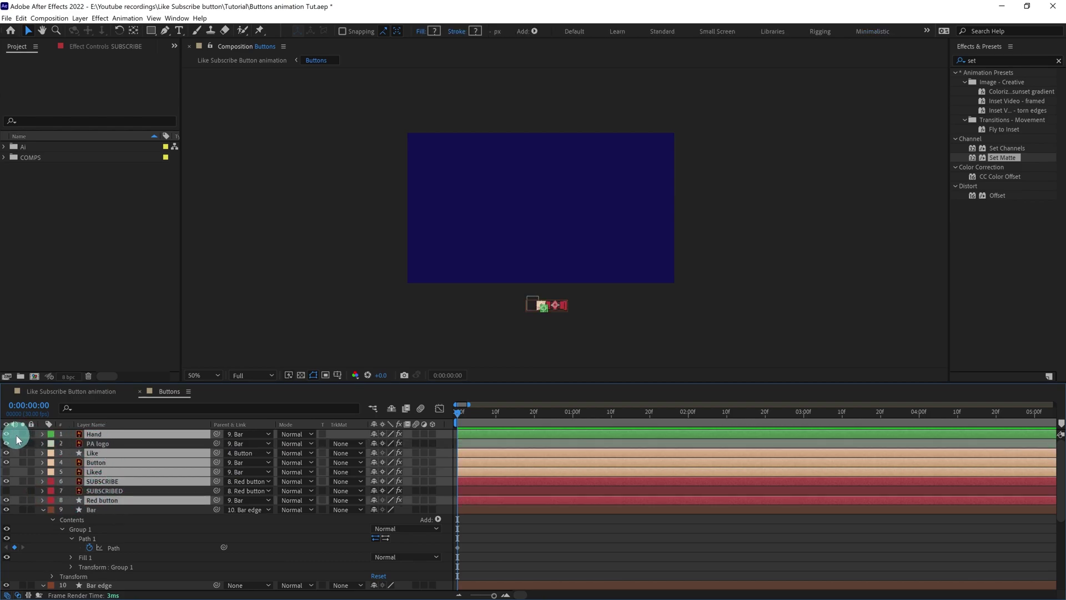
scroll(544, 519, down, 3)
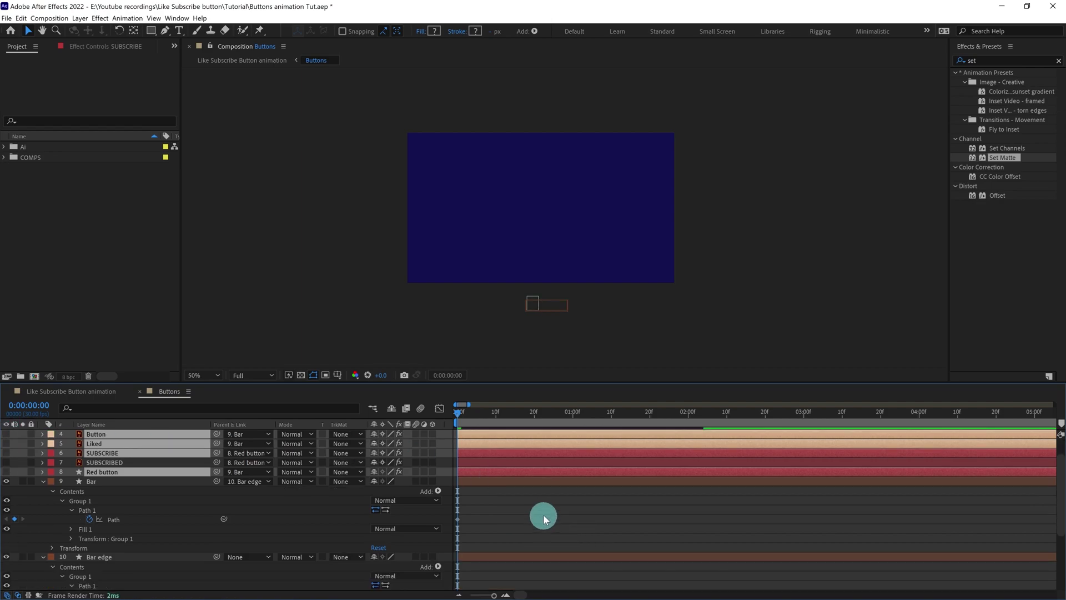
click(545, 519)
At 0:00:01:00, select the left-end points of the Bar layer's Path 1 and show the Title/Action Safe guides.
scroll(545, 517, down, 2)
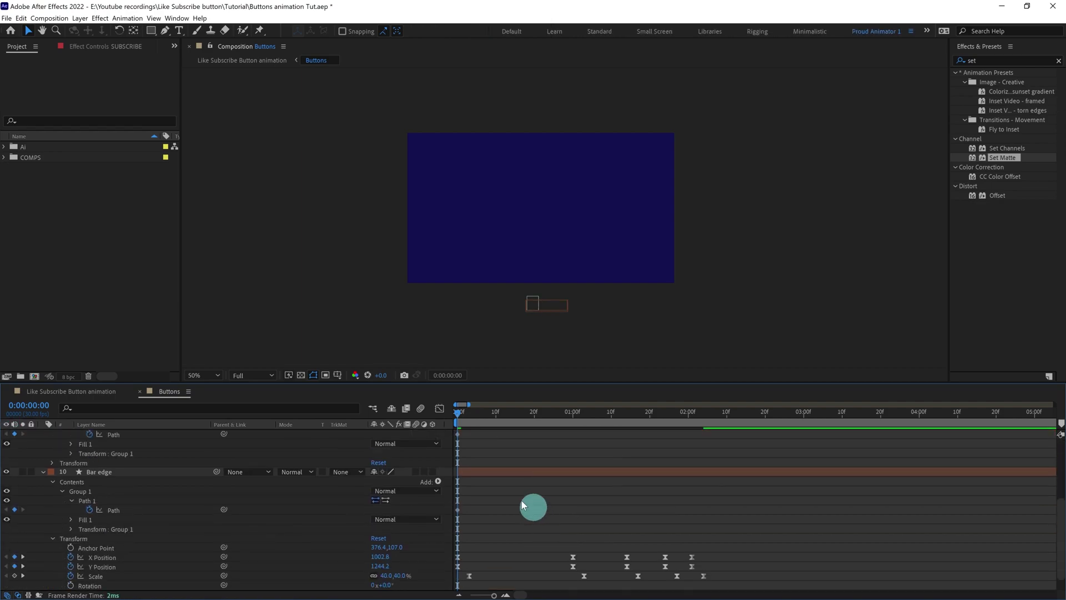
click(570, 412)
scroll(550, 527, up, 5)
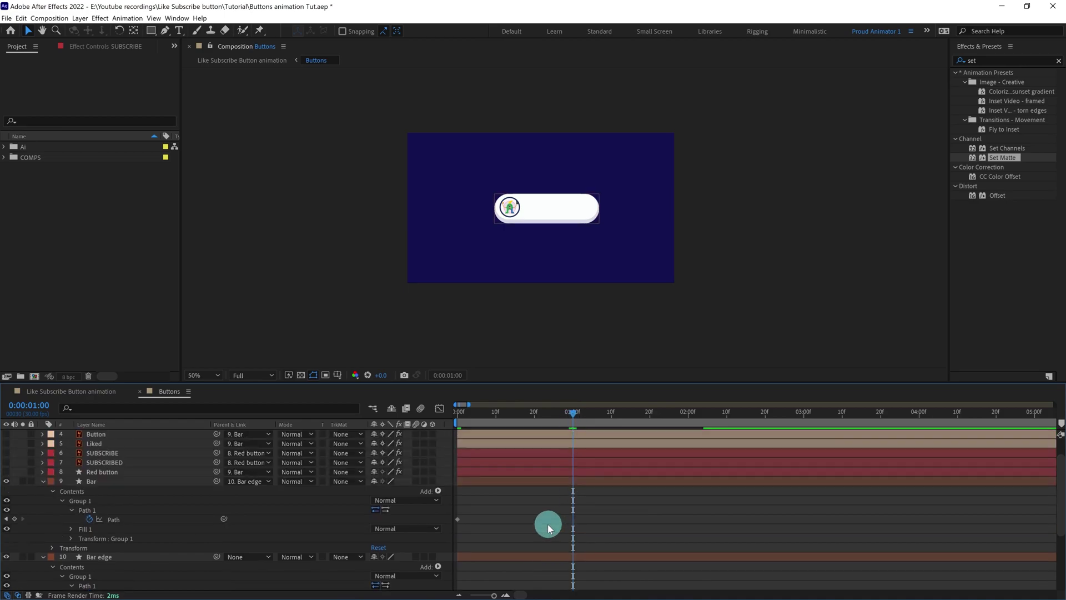
click(108, 508)
scroll(461, 228, up, 2)
drag(376, 237, 385, 254)
drag(388, 185, 501, 285)
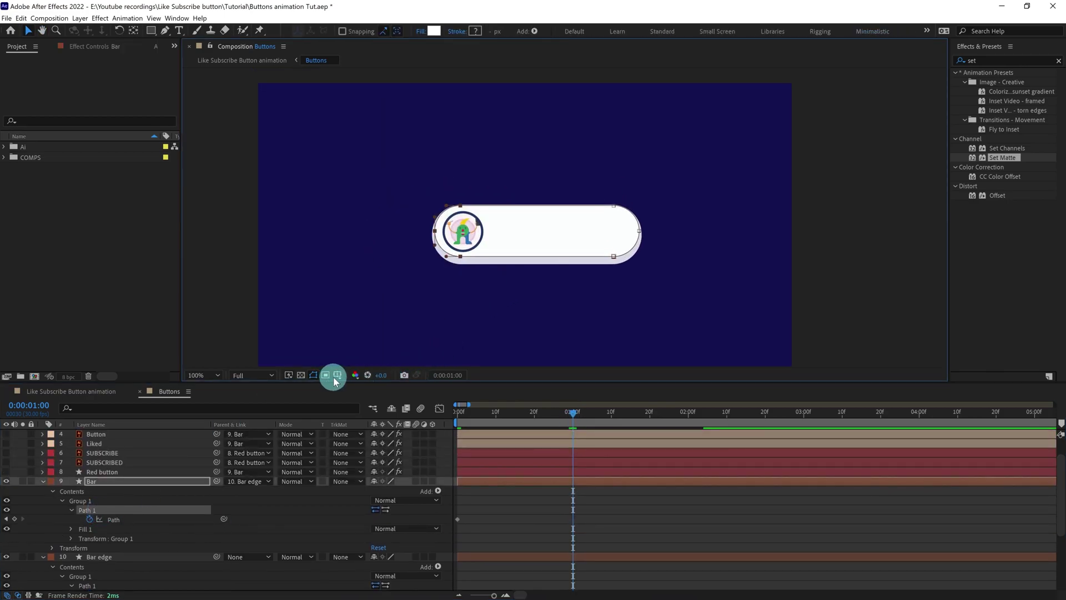
click(488, 252)
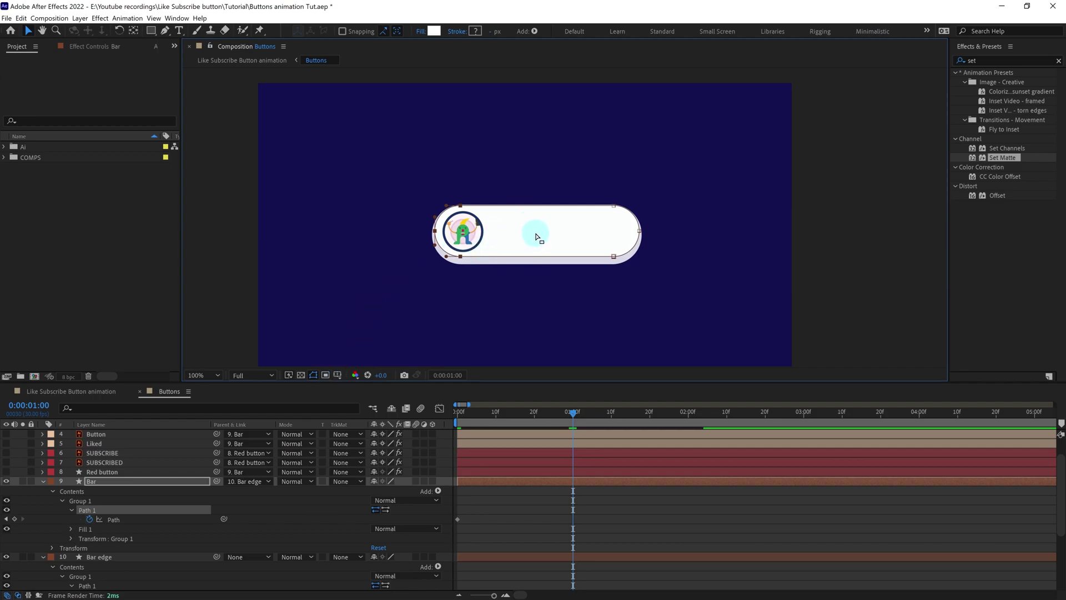
click(347, 376)
click(368, 385)
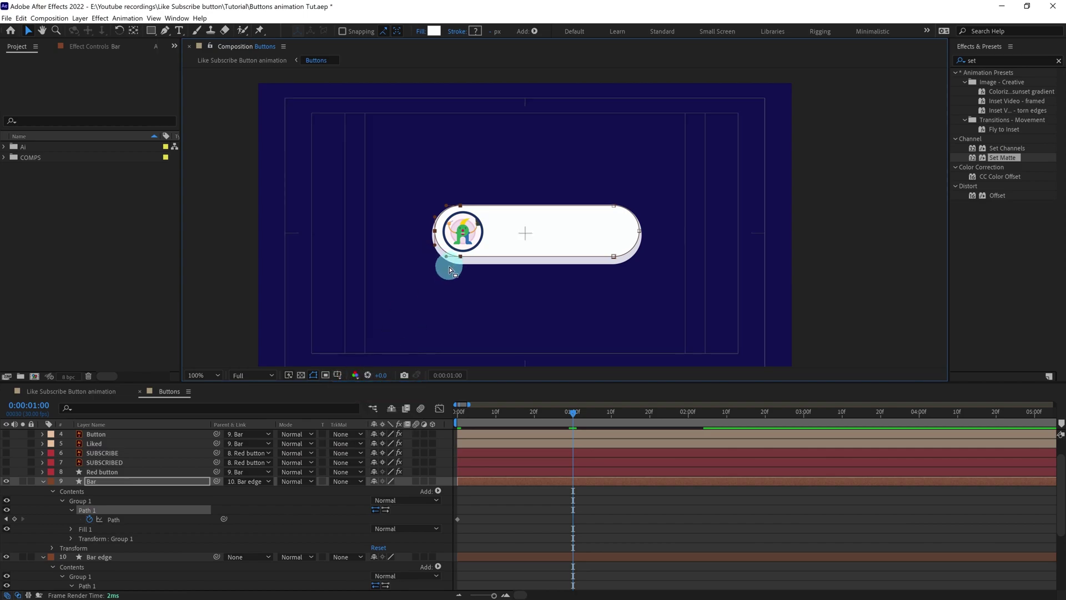
Move both ends of the Bar layer's path inward at 0:00:01:00 so they form a circle around the composition centre.
scroll(449, 268, up, 1)
drag(357, 296, 482, 299)
click(99, 505)
drag(625, 177, 538, 236)
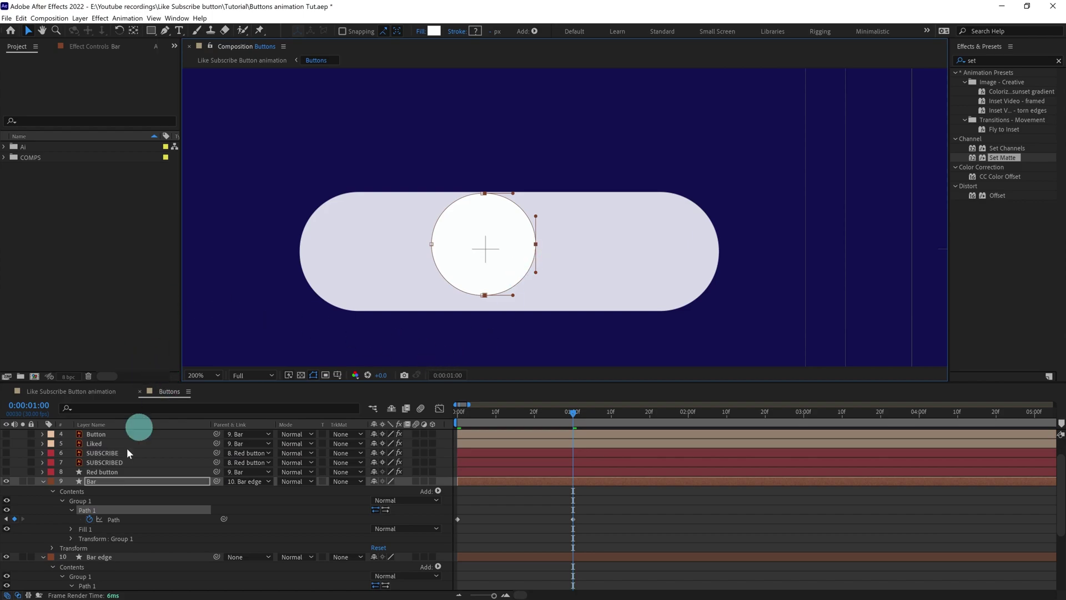
Move both ends of the Bar edge layer's path inward at 0:00:01:00 to form a circle behind the white one.
scroll(111, 559, down, 1)
click(89, 557)
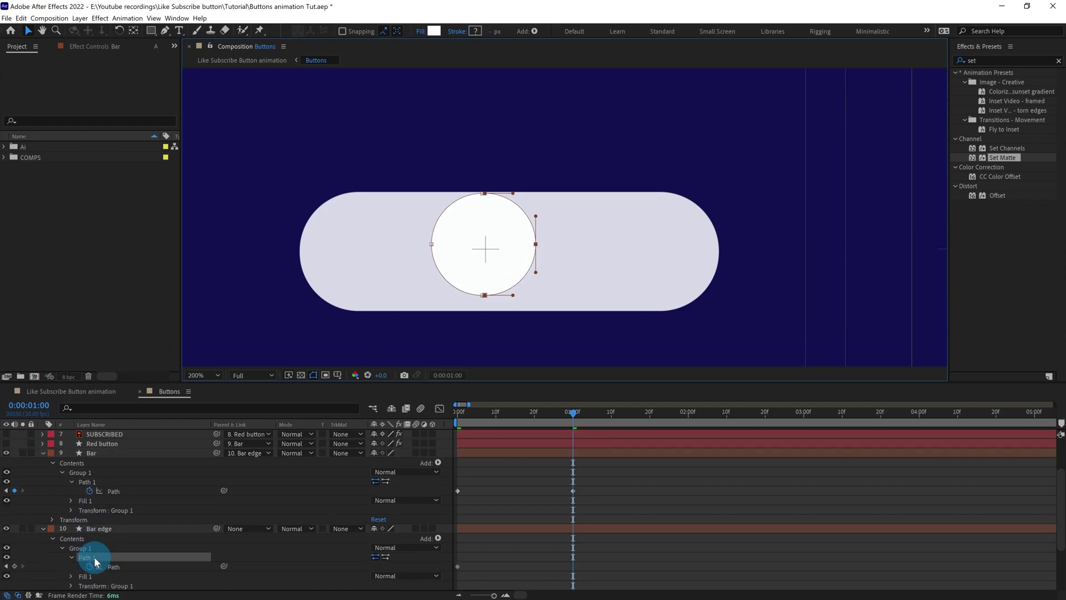
drag(274, 170, 395, 345)
drag(357, 310, 482, 321)
drag(615, 183, 788, 358)
drag(728, 255, 547, 250)
Apply Easy Ease to all Path keyframes of the Bar and Bar edge layers.
drag(599, 478, 444, 578)
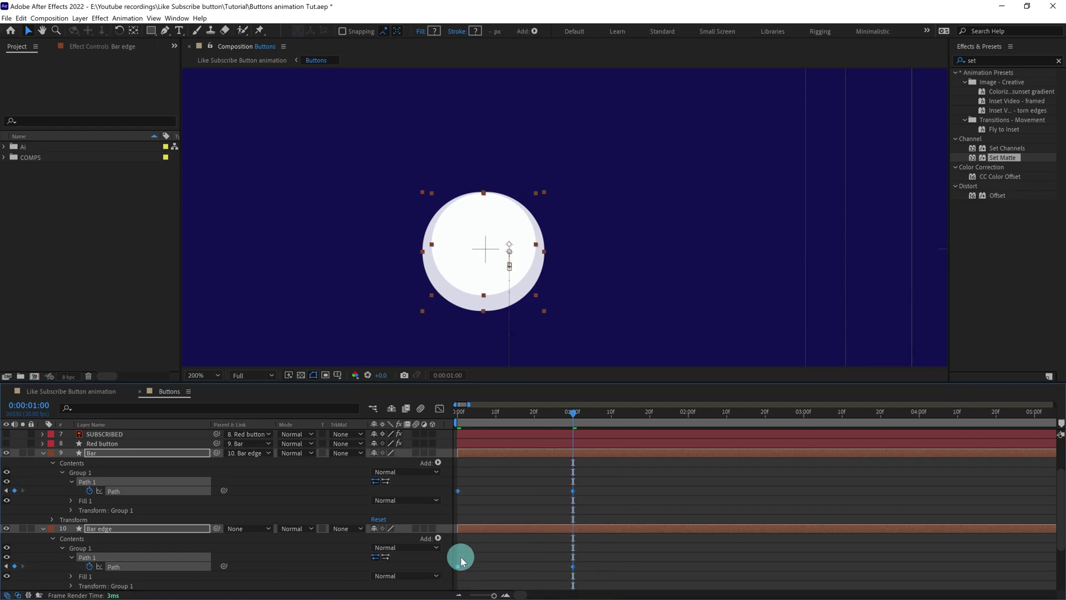
key(F9)
scroll(633, 499, down, 1)
scroll(633, 499, up, 2)
Return to 0:00:00:00, show the PA logo layer's Position and add a keyframe to it.
click(461, 415)
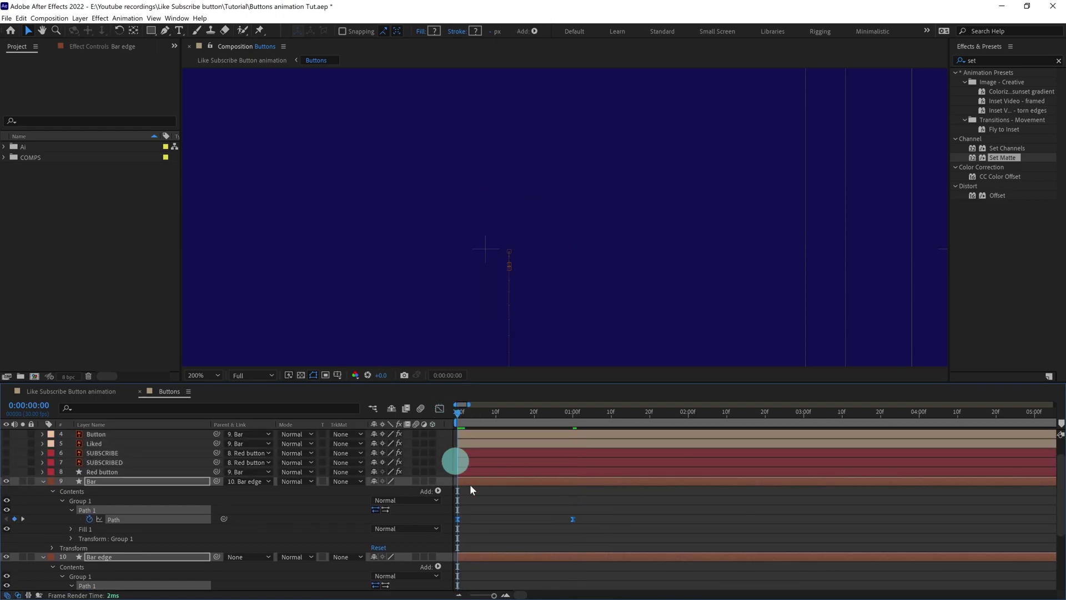
click(504, 514)
scroll(504, 514, up, 1)
click(114, 444)
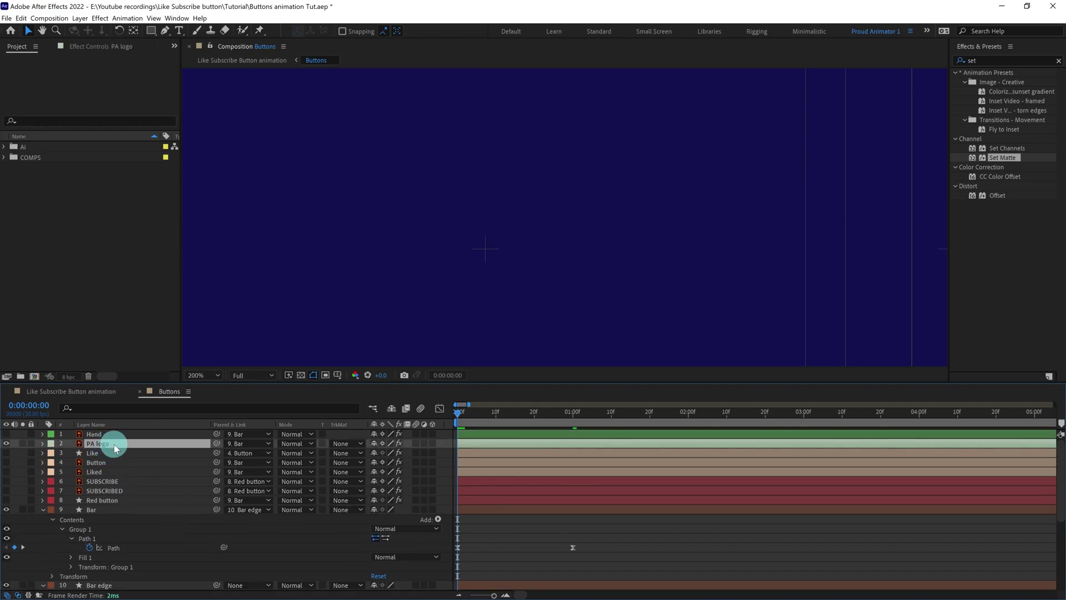
key(p)
key(k)
click(14, 453)
key(Home)
At 0:00:00:00, move the Bar edge layer straight up from below the frame to just inside the composition's lower edge.
scroll(589, 279, down, 3)
drag(588, 278, 617, 180)
key(slash)
scroll(528, 533, down, 2)
click(500, 539)
scroll(531, 528, down, 2)
scroll(531, 528, up, 3)
click(581, 298)
drag(581, 298, 537, 323)
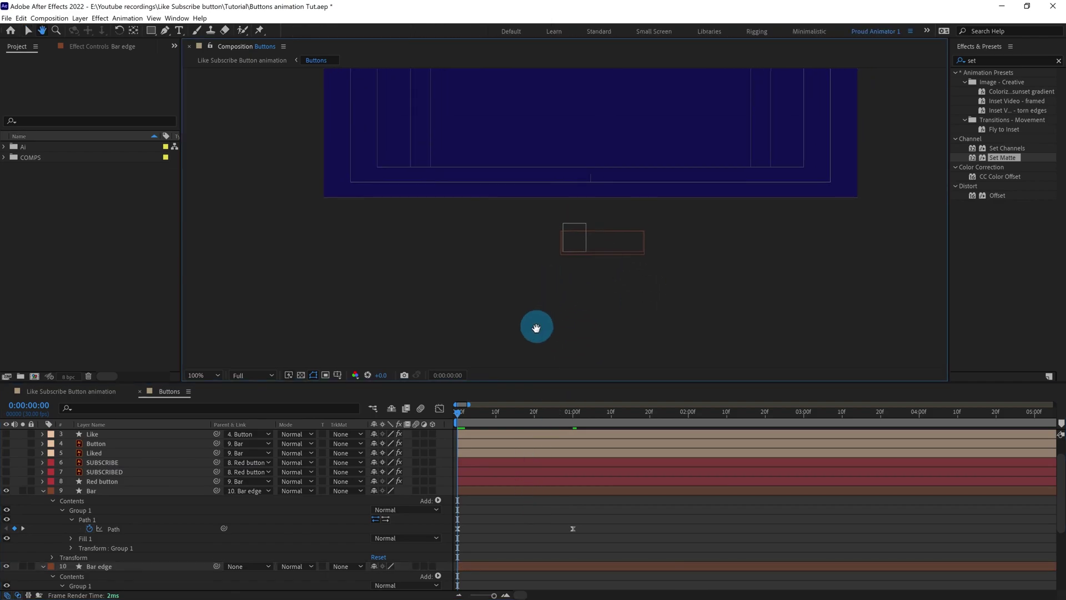
click(621, 301)
scroll(487, 525, down, 3)
click(490, 527)
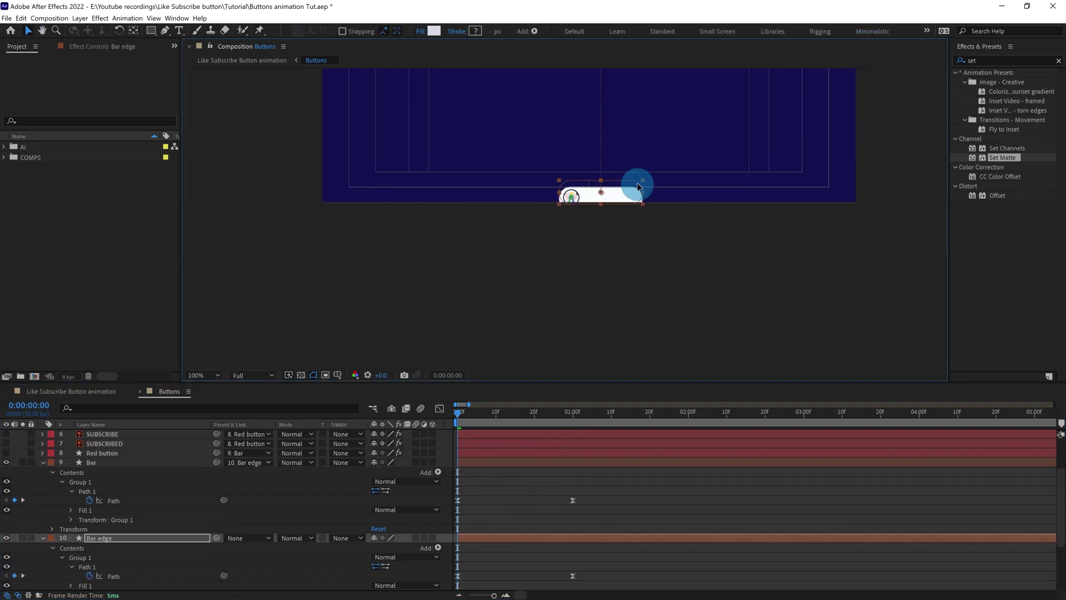
drag(596, 173, 559, 280)
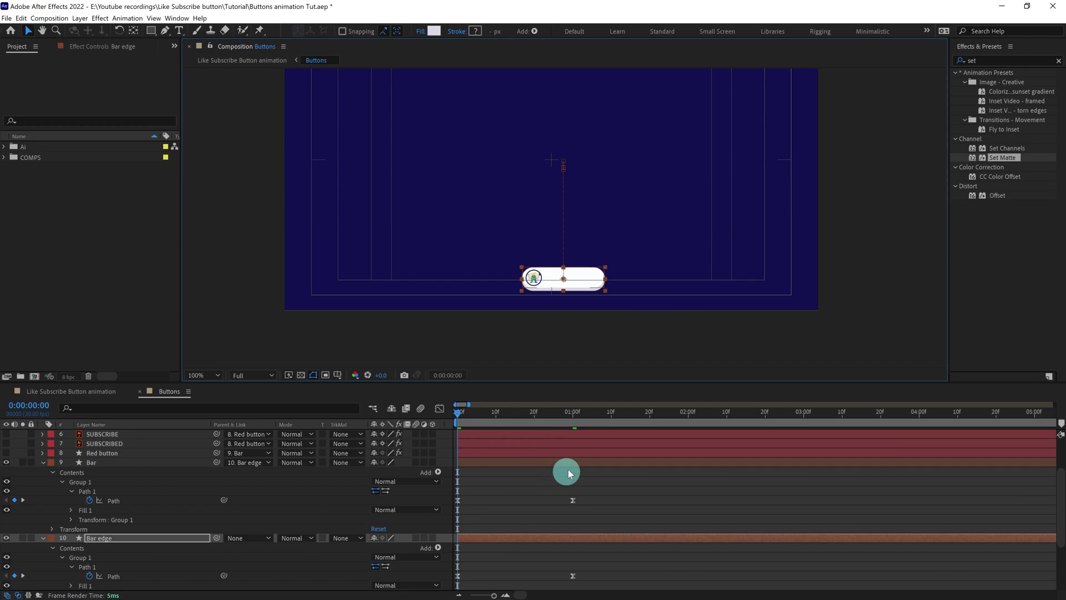
At 0:00:01:00, move the PA logo horizontally to the centre of the circle, to Position about 335.9, 56.8.
scroll(564, 476, up, 3)
click(568, 411)
drag(569, 411, 571, 412)
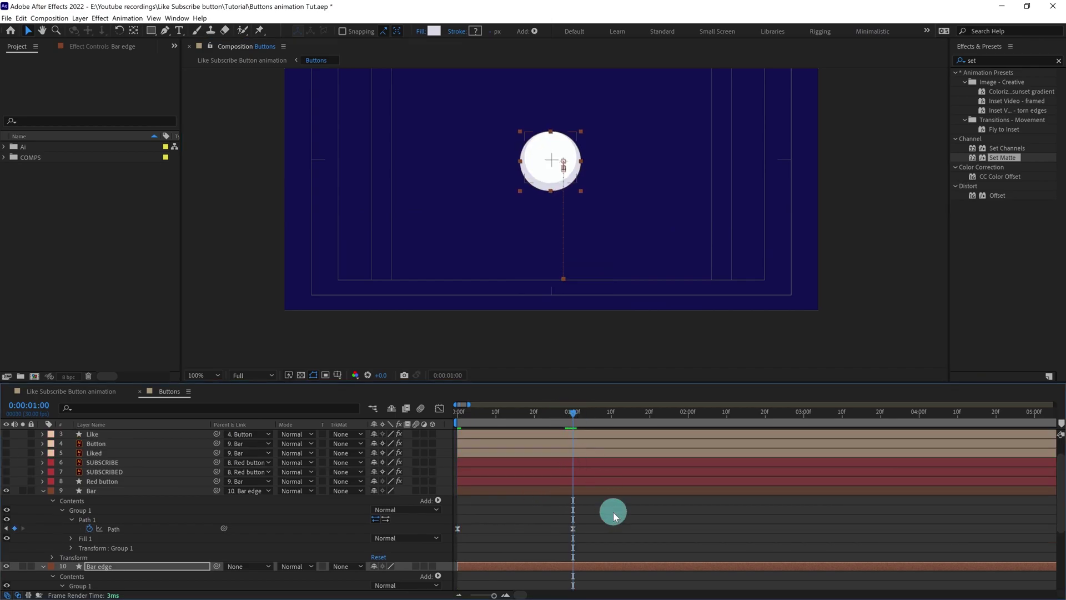
scroll(614, 509, up, 3)
click(558, 443)
drag(506, 171, 565, 172)
scroll(564, 173, up, 4)
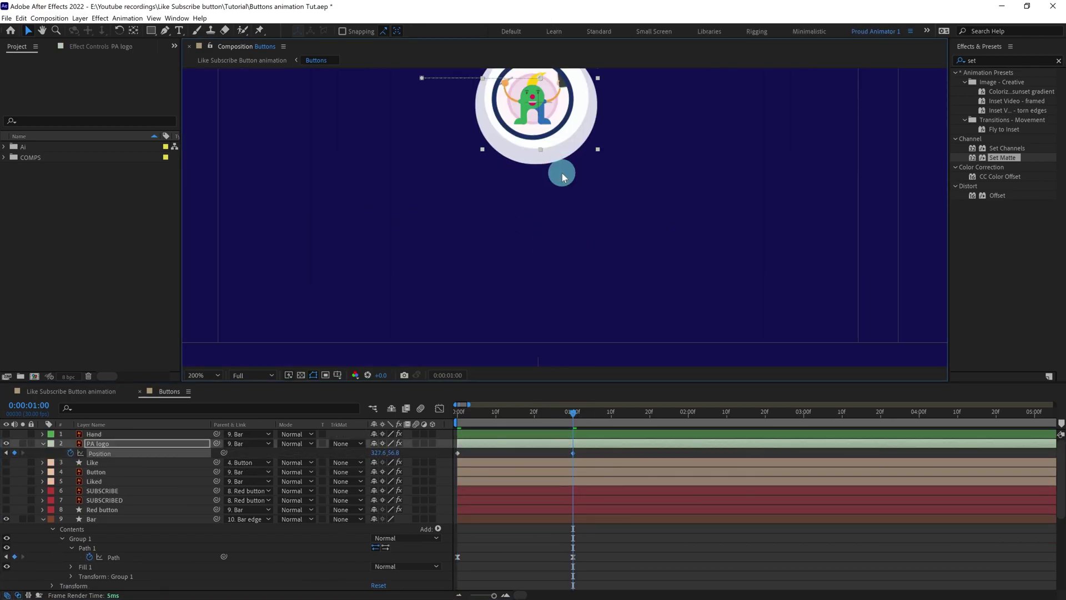
drag(524, 213, 520, 214)
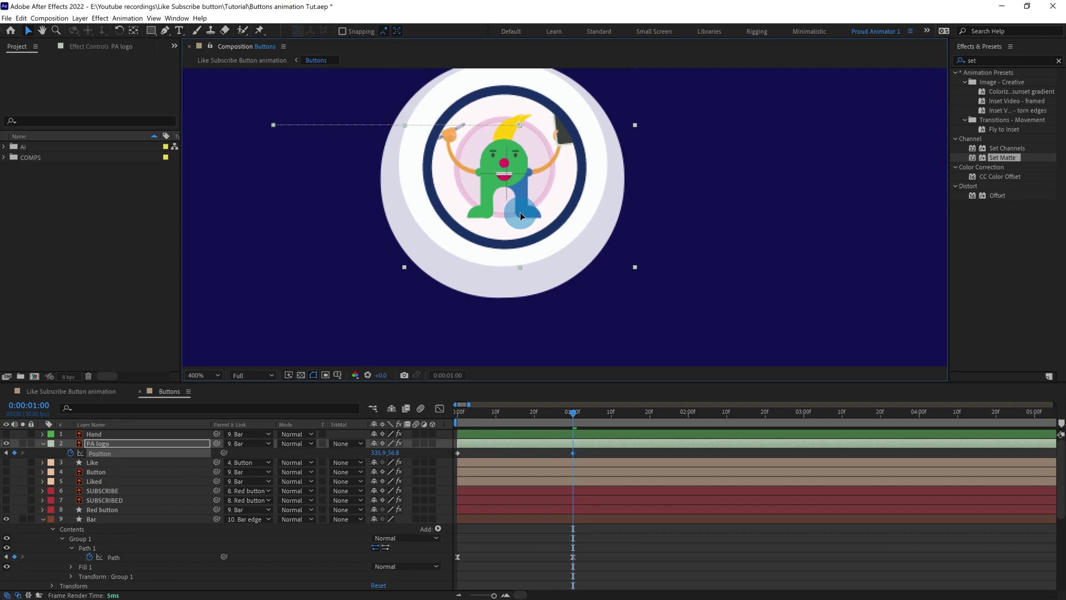
Apply Easy Ease to both of the PA logo layer's Position keyframes.
key(comma)
key(comma)
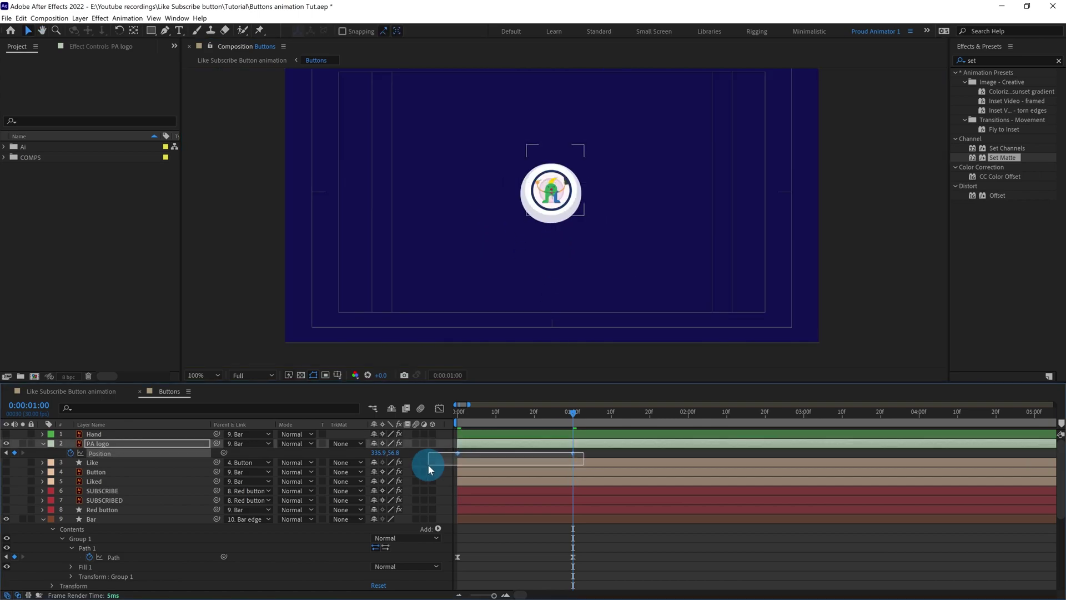
scroll(615, 550, down, 5)
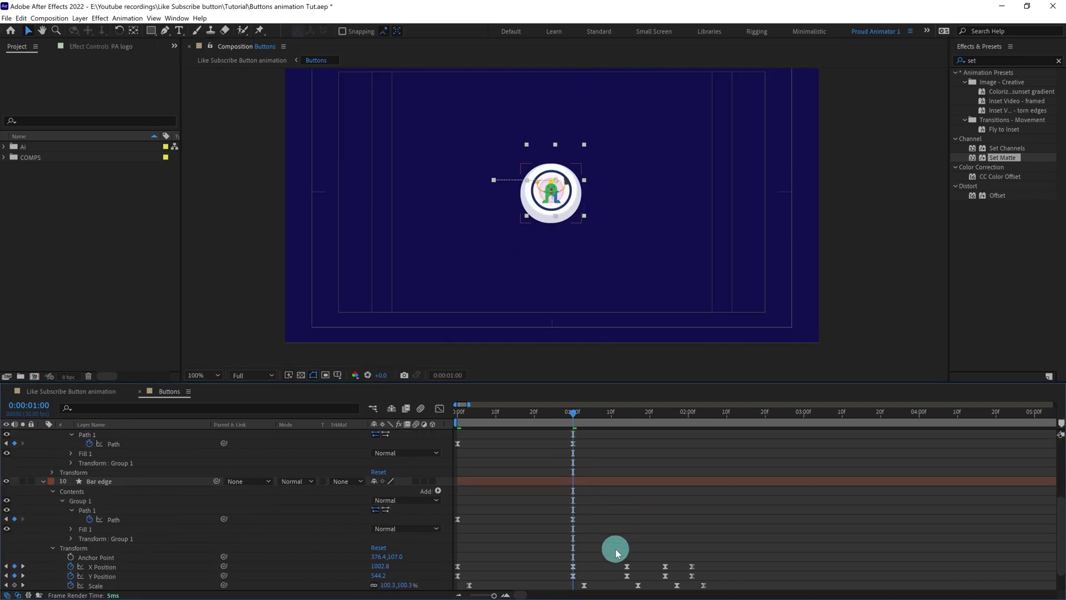
scroll(595, 482, up, 5)
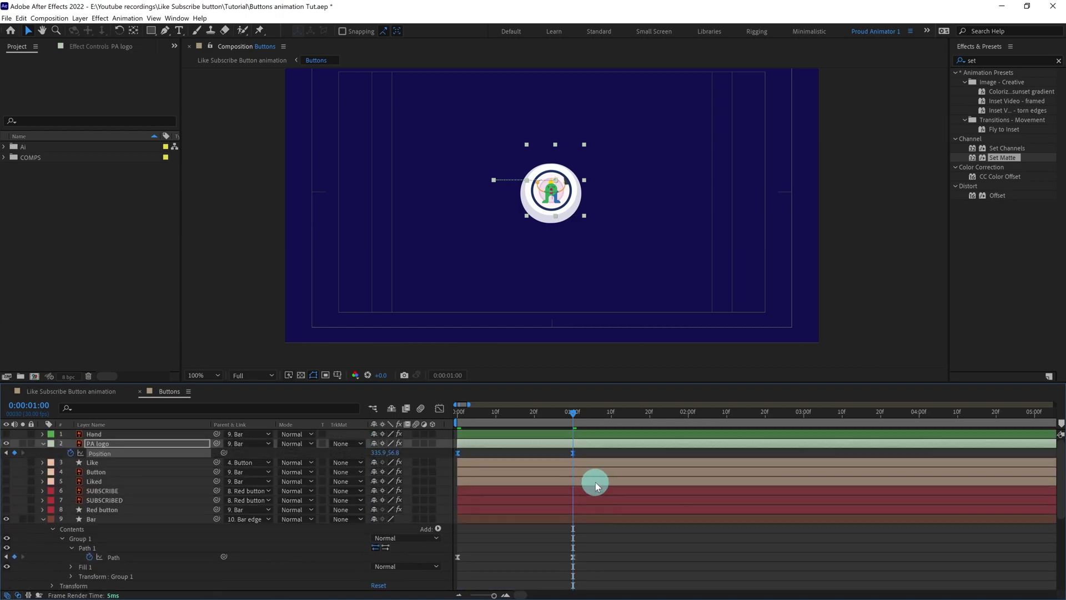
Time-reverse the PA logo's Position keyframes together with the Path keyframes of the Bar and Bar edge layers.
drag(587, 451, 439, 568)
scroll(686, 558, down, 3)
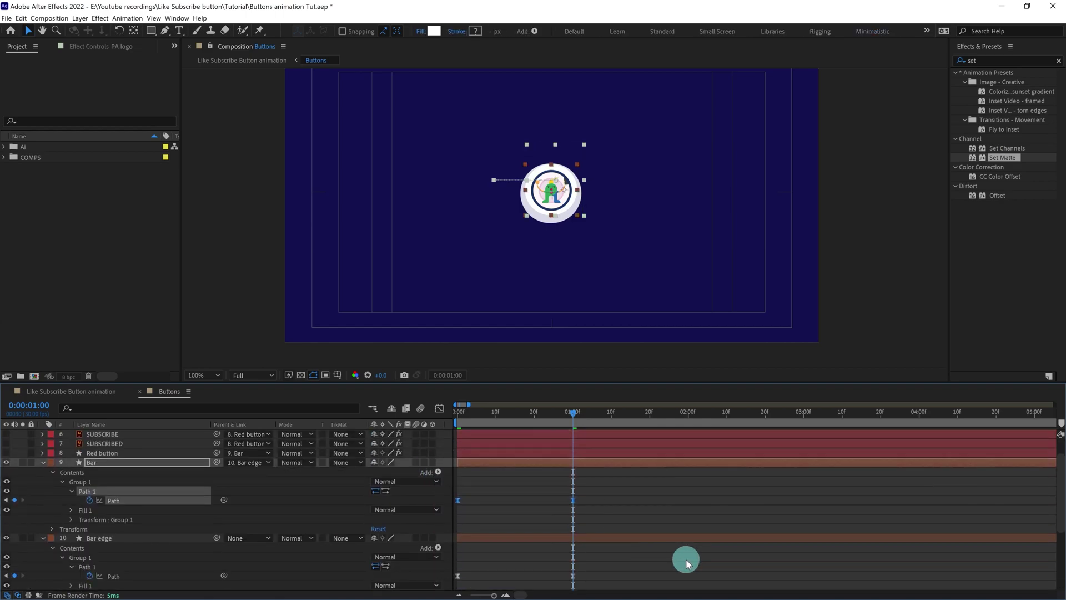
drag(601, 535, 458, 565)
scroll(673, 560, down, 2)
scroll(658, 503, up, 6)
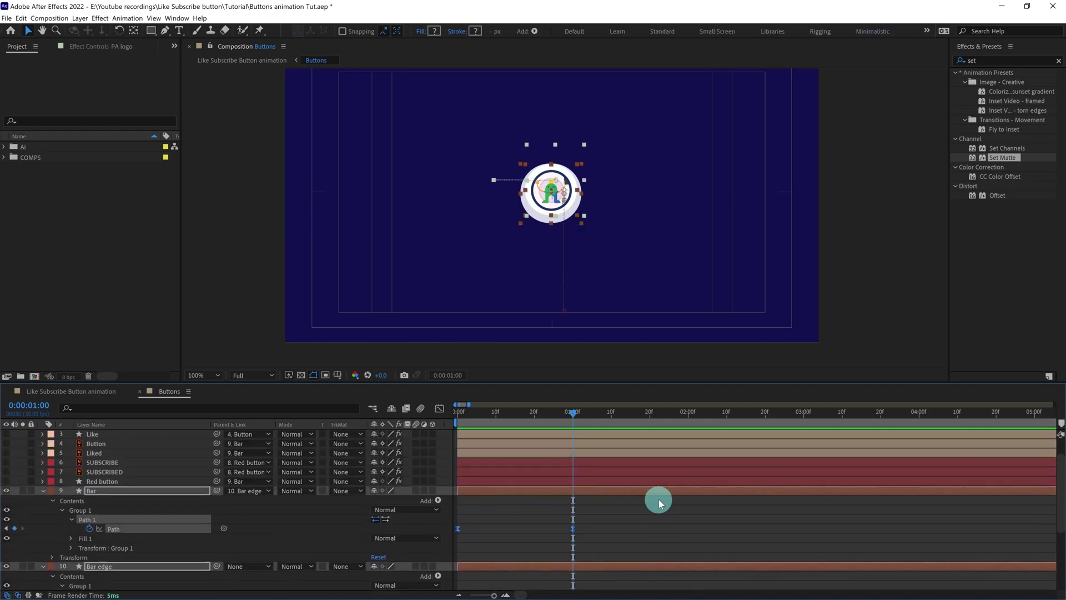
right_click(574, 453)
mouse_move(661, 567)
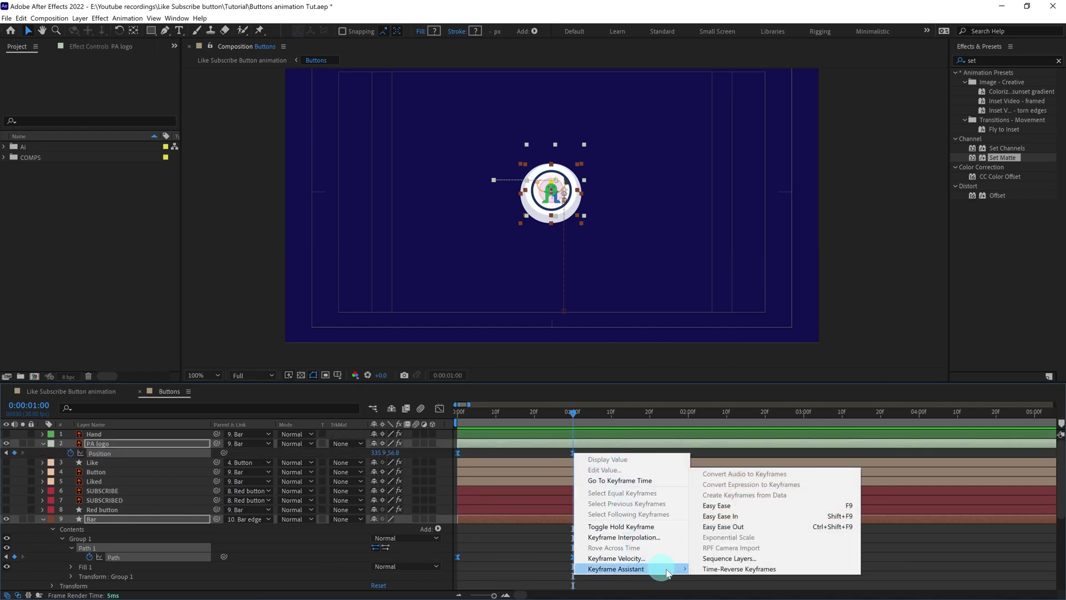
click(732, 568)
At 0:00:00:00, move the Bar edge layer straight down below the composition's lower edge, to Y Position 1137.7.
drag(488, 414, 459, 417)
scroll(550, 561, down, 4)
click(529, 495)
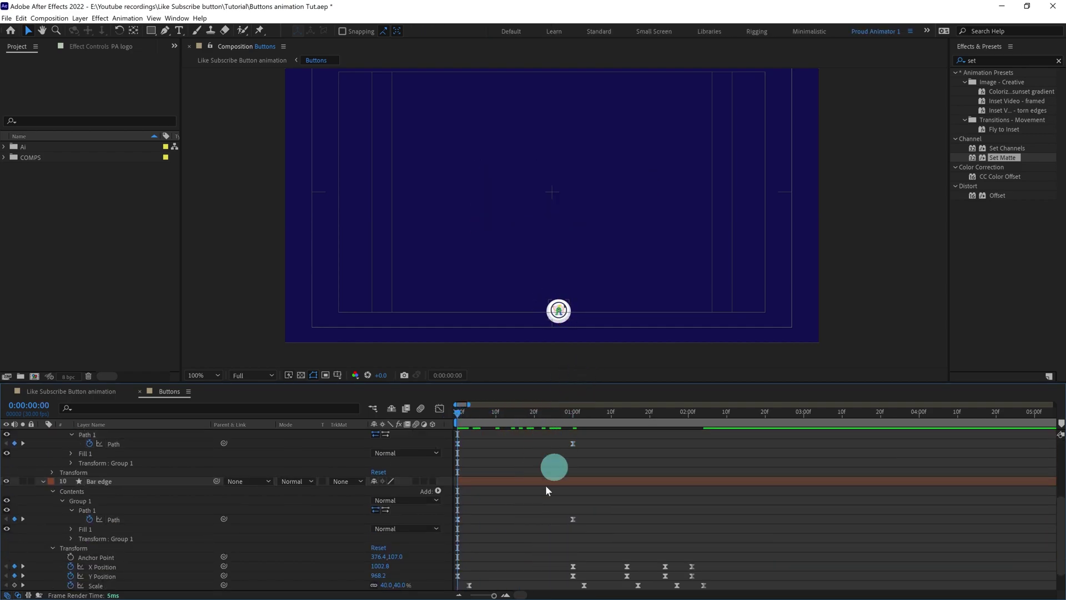
click(497, 482)
scroll(545, 347, up, 2)
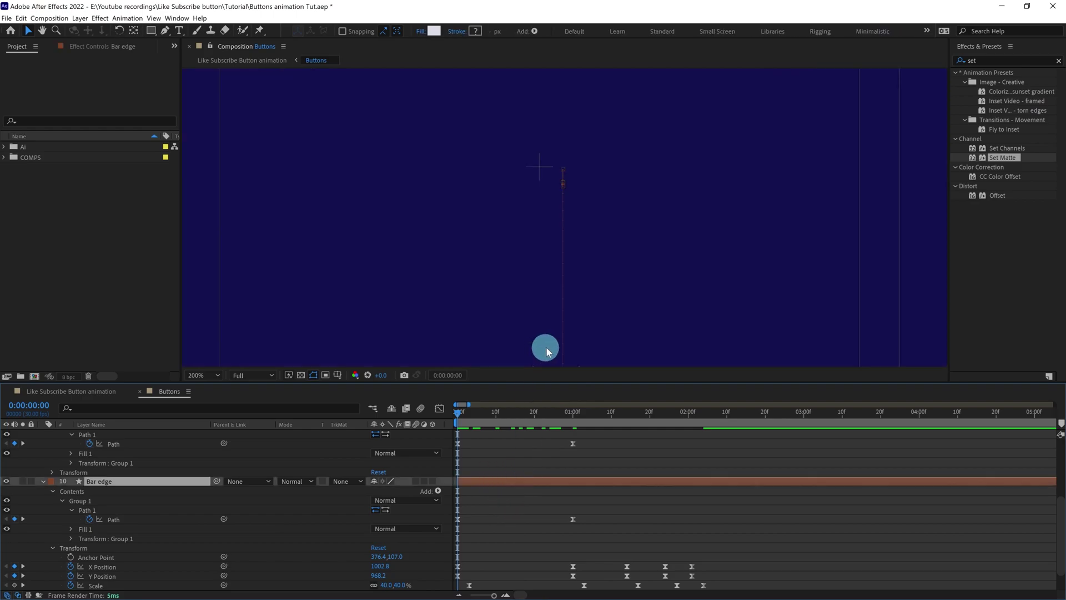
drag(597, 150, 594, 59)
drag(552, 210, 548, 309)
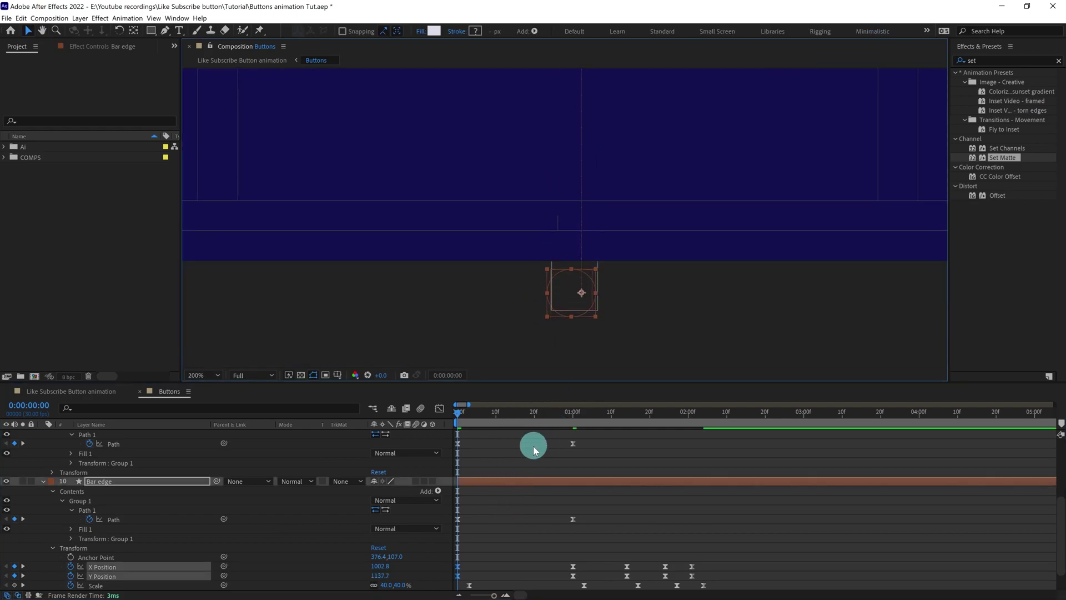
Shift the PA logo's Position keyframes and the Bar and Bar edge Path keyframes to start at 0:00:00:13.
scroll(564, 461, up, 4)
drag(483, 414, 508, 417)
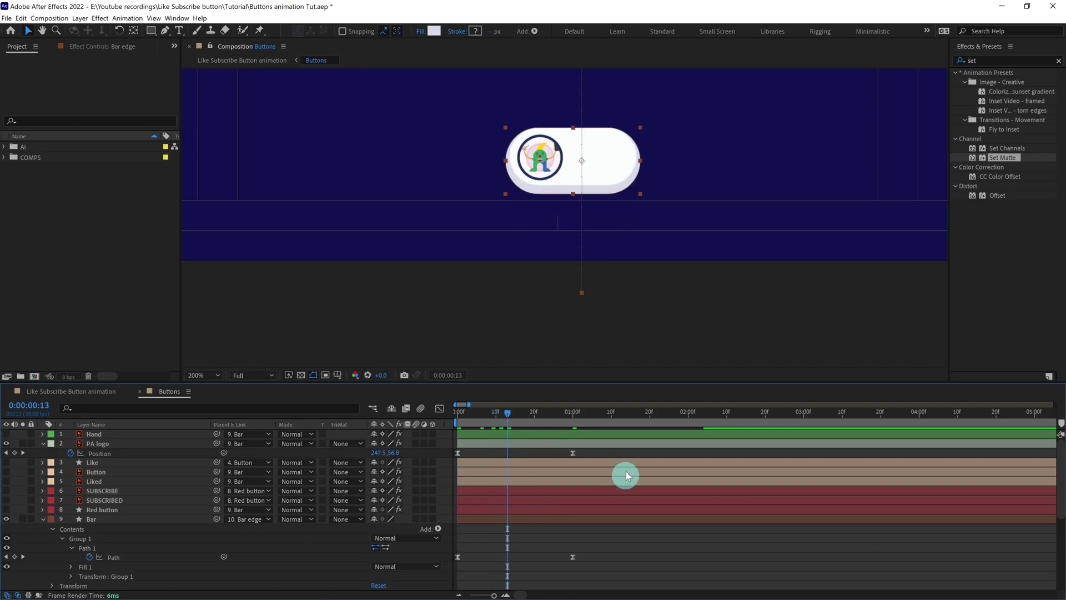
drag(598, 451, 467, 557)
scroll(577, 558, down, 2)
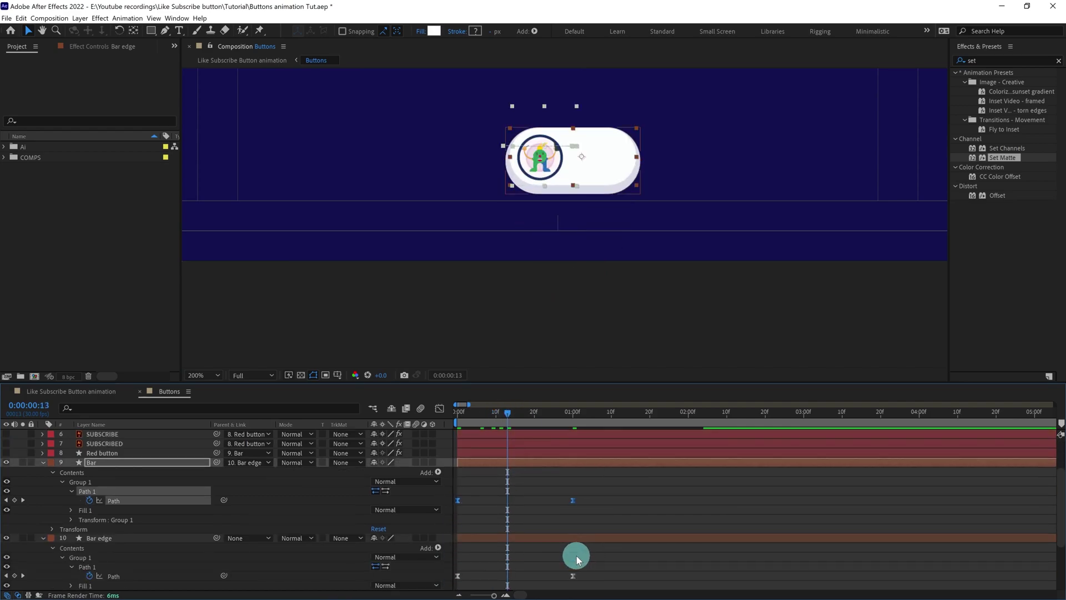
scroll(576, 559, down, 1)
drag(593, 548, 503, 544)
Return to 0:00:00:00, deselect the keyframes and preview the bar rising and widening.
drag(472, 417, 428, 421)
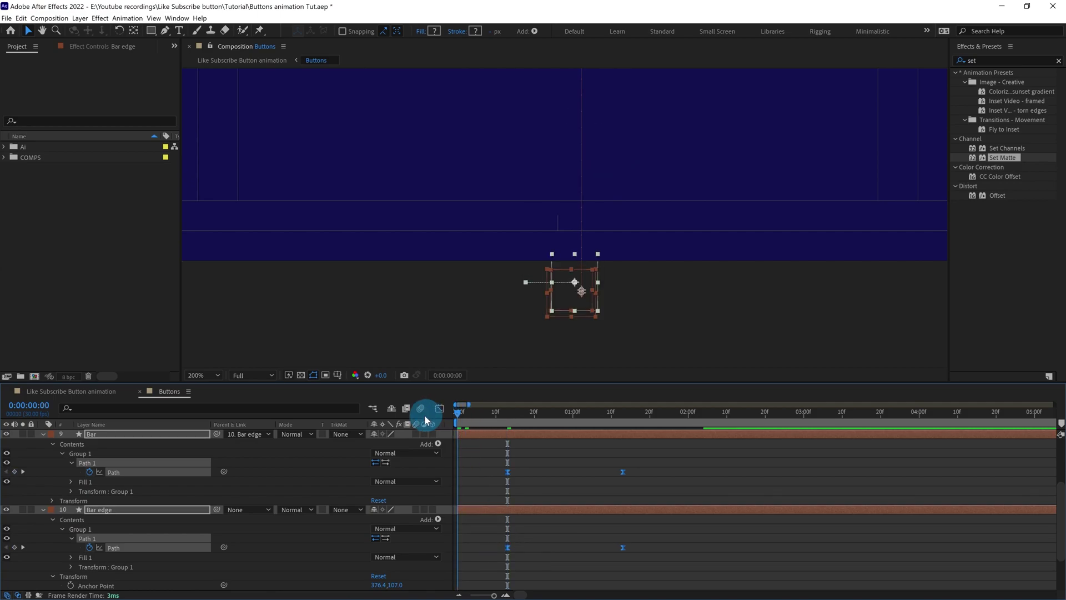
scroll(500, 245, down, 3)
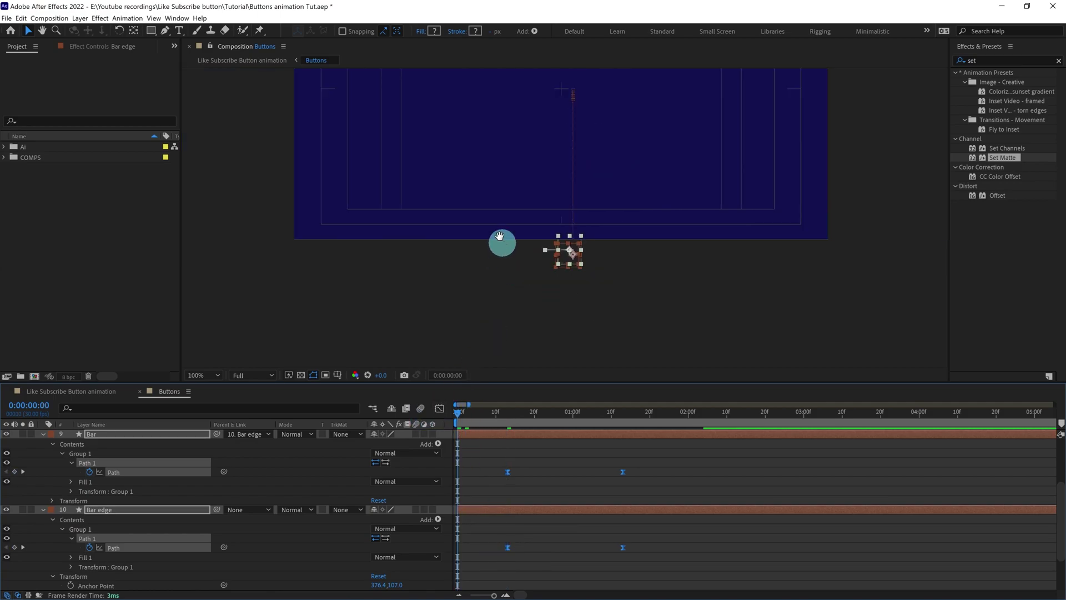
click(697, 471)
key(space)
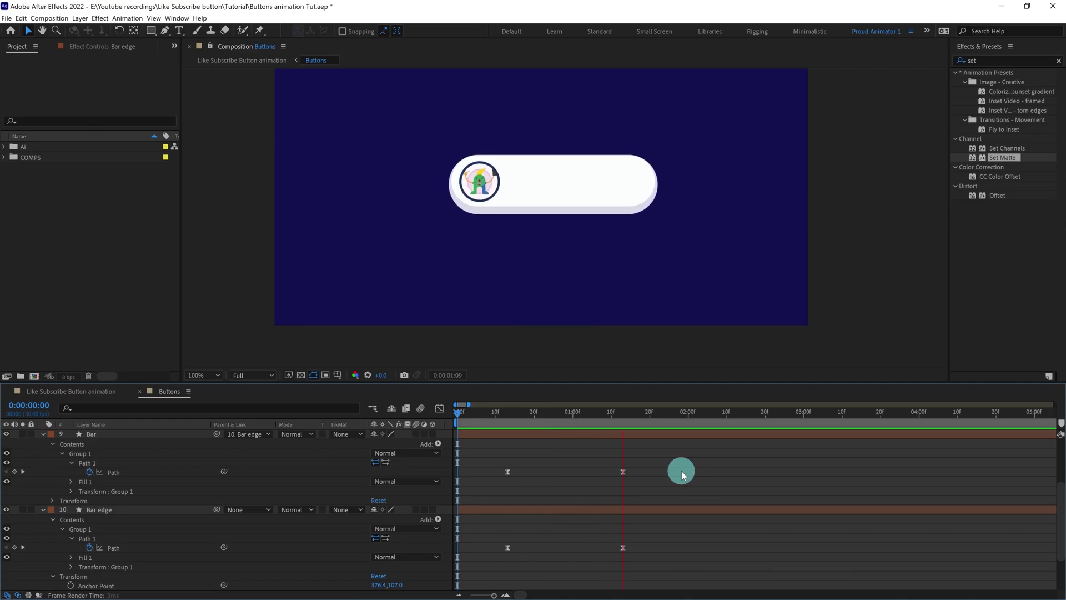
Shift the PA logo Position and both bar Path keyframes earlier to start at about frame 9, and replay the animation from the beginning.
scroll(561, 460, down, 2)
drag(636, 442, 492, 451)
scroll(521, 526, up, 4)
click(459, 412)
key(space)
drag(462, 414, 535, 435)
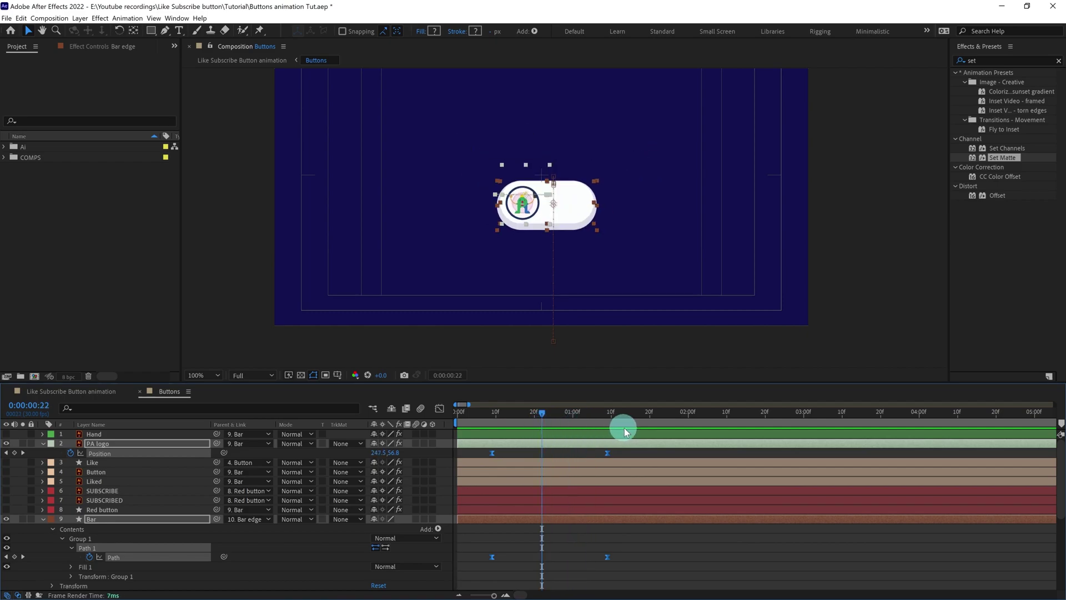
At 0:00:01:10, show the Like, Button, SUBSCRIBE and Red button layers, keeping Liked and SUBSCRIBED hidden.
click(611, 411)
click(750, 560)
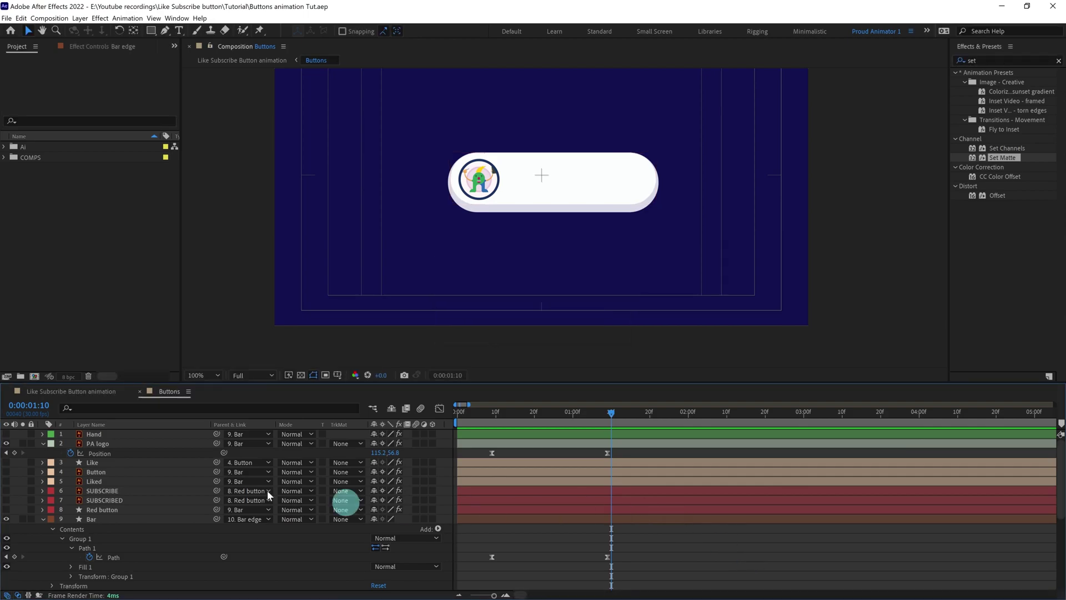
click(92, 463)
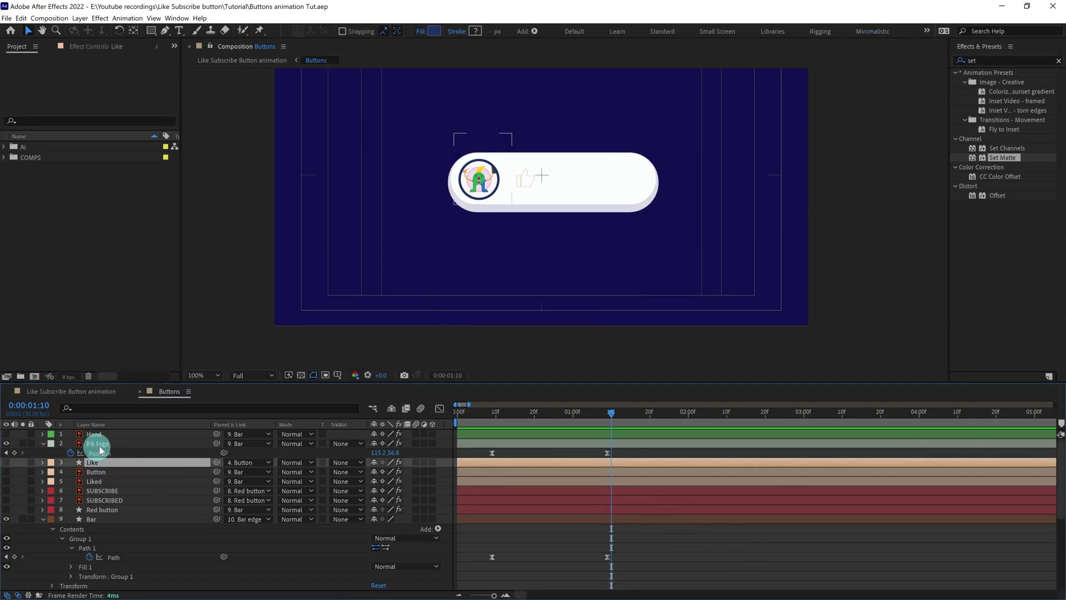
shift+click(102, 509)
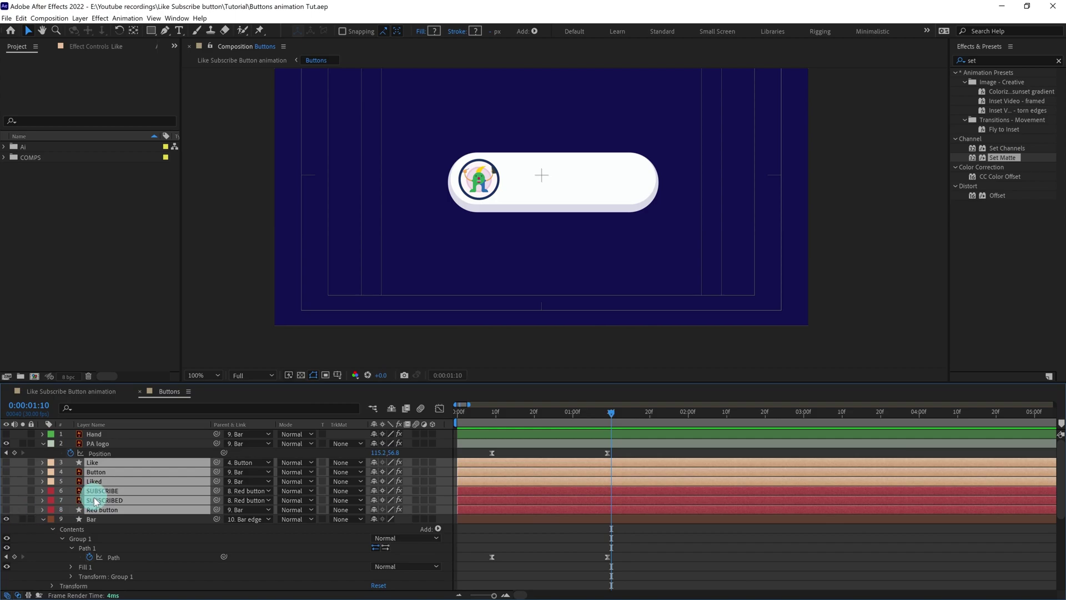
ctrl+click(105, 499)
click(7, 490)
click(718, 569)
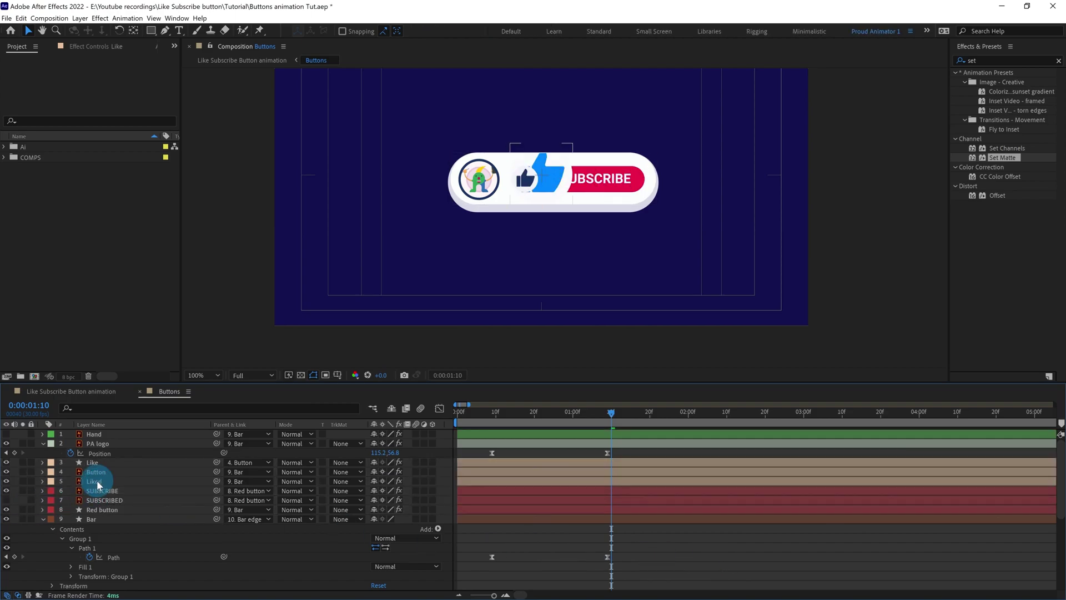
click(92, 482)
click(6, 480)
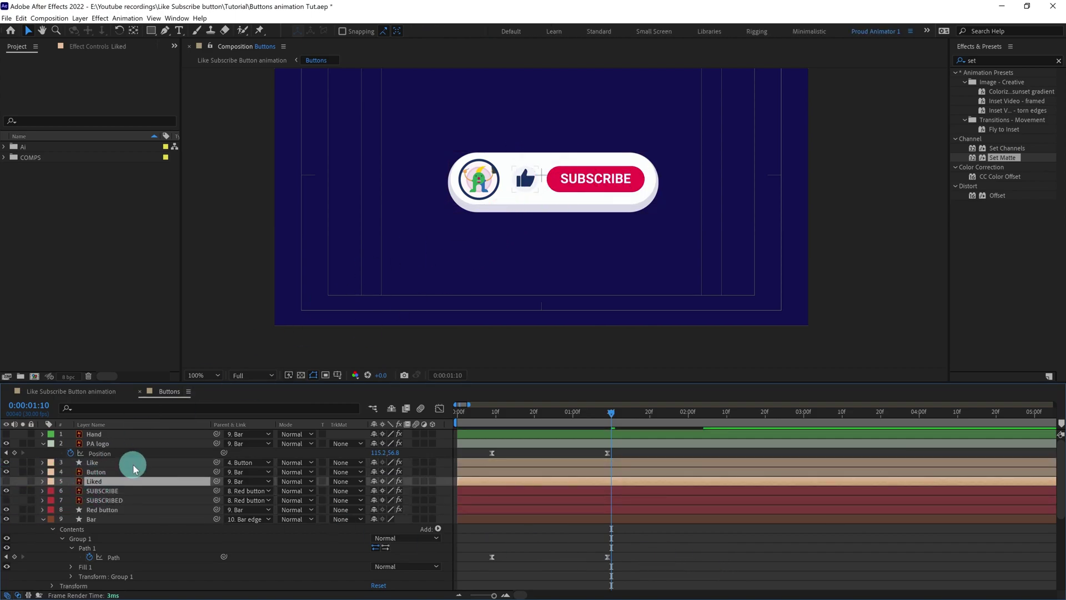
Select the Button layer behind the thumbs-up icon.
click(97, 472)
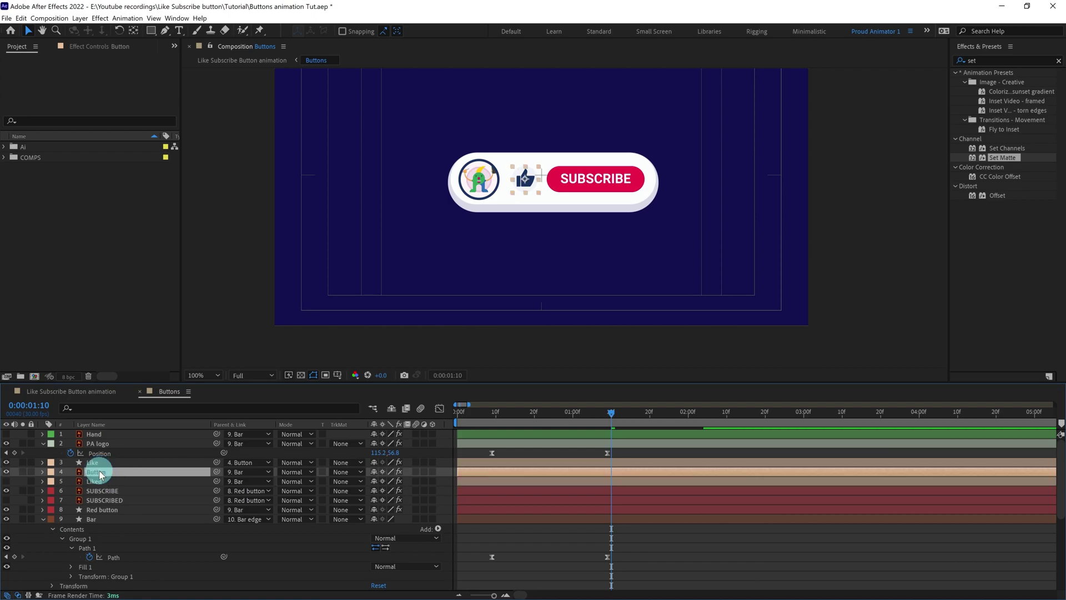
scroll(548, 187, up, 3)
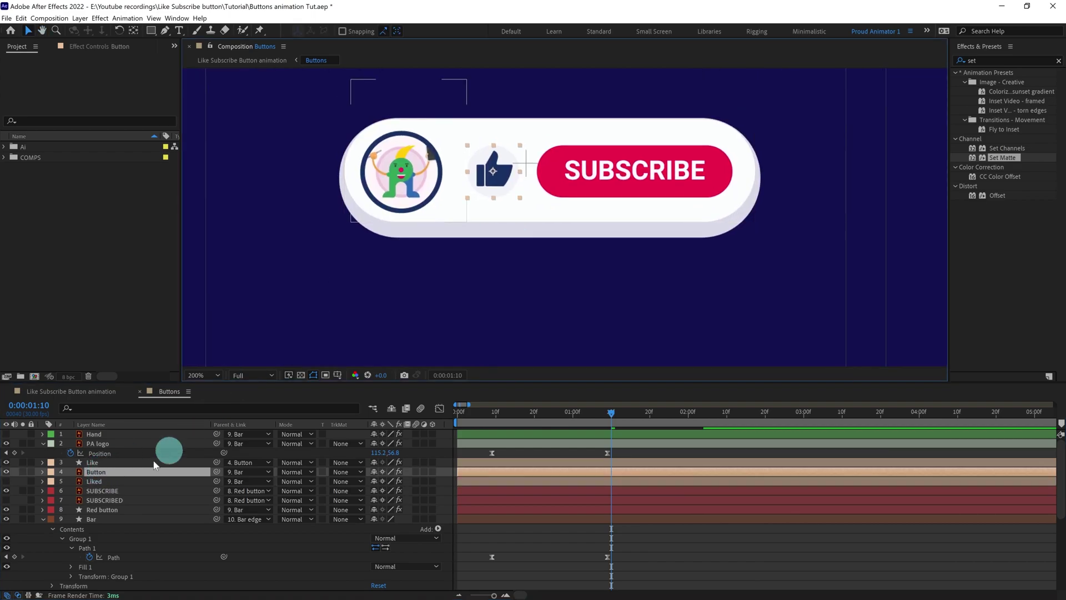